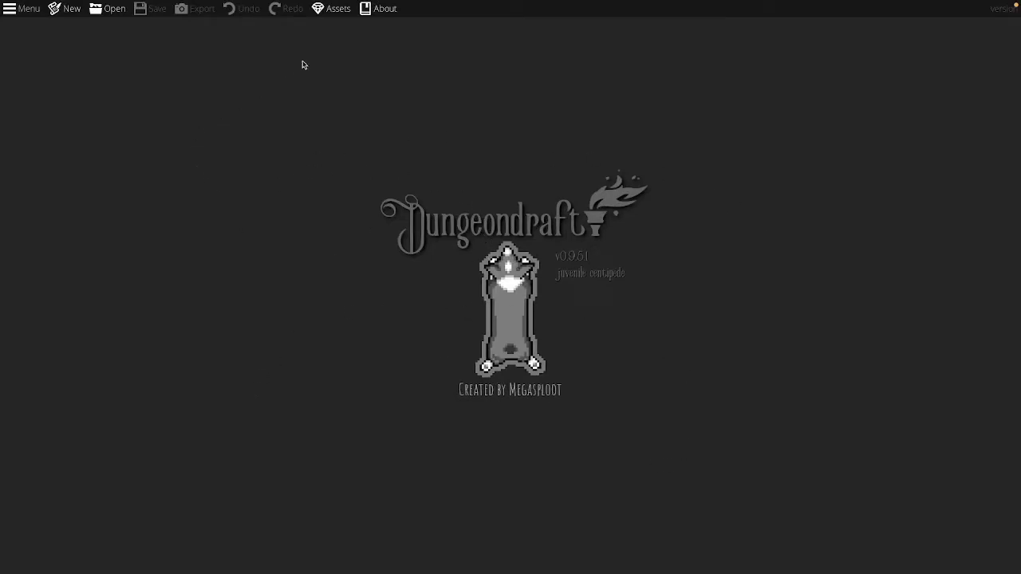
# Step: Enable the FA_Starter_Pack_v2.0 custom asset pack
pyautogui.click(338, 10)
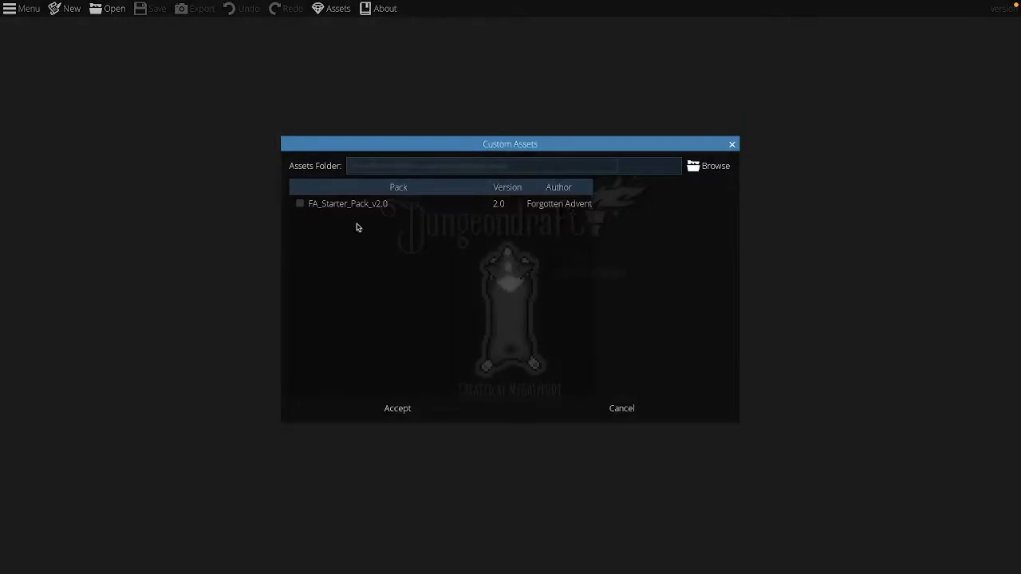
pyautogui.click(301, 204)
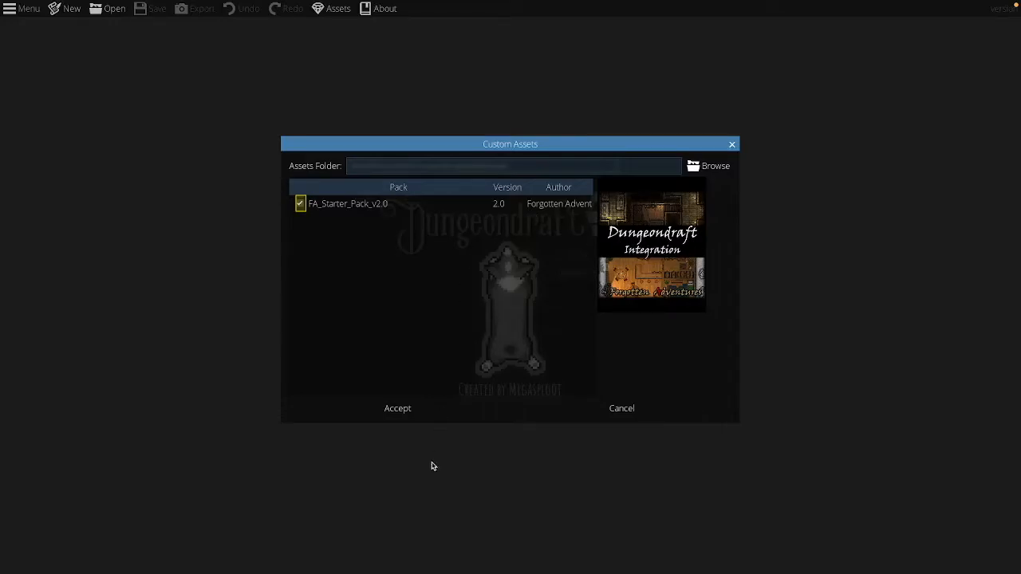
pyautogui.click(402, 410)
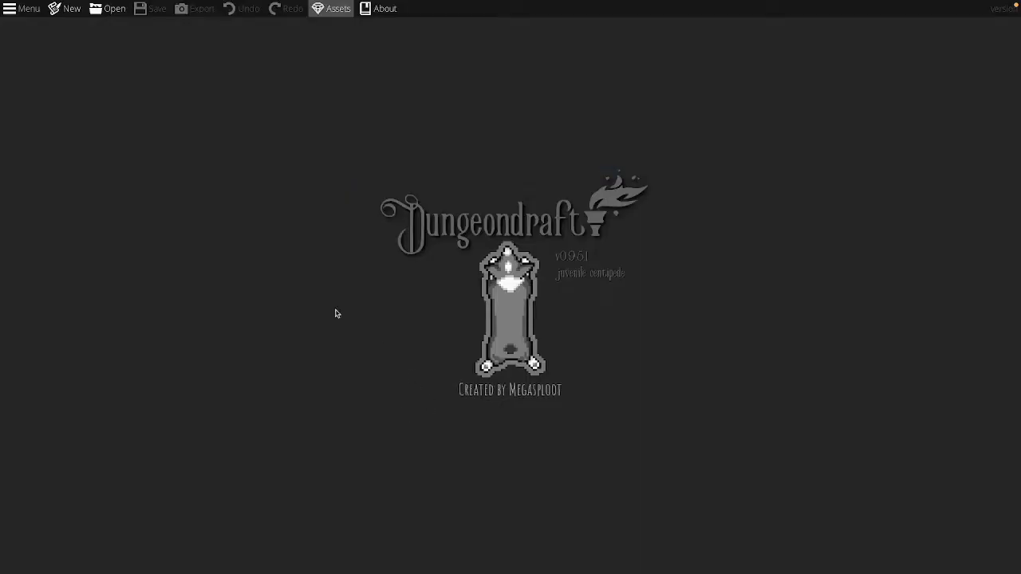
# Step: Create a new map and let it load with the enabled asset pack
pyautogui.click(68, 9)
pyautogui.click(471, 355)
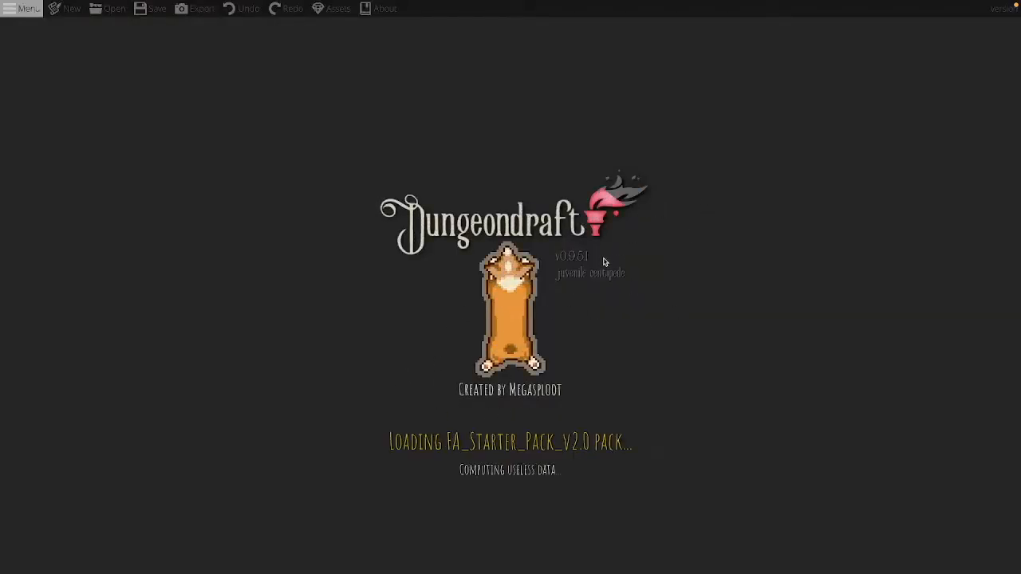
pyautogui.scroll(-3, 579, 327)
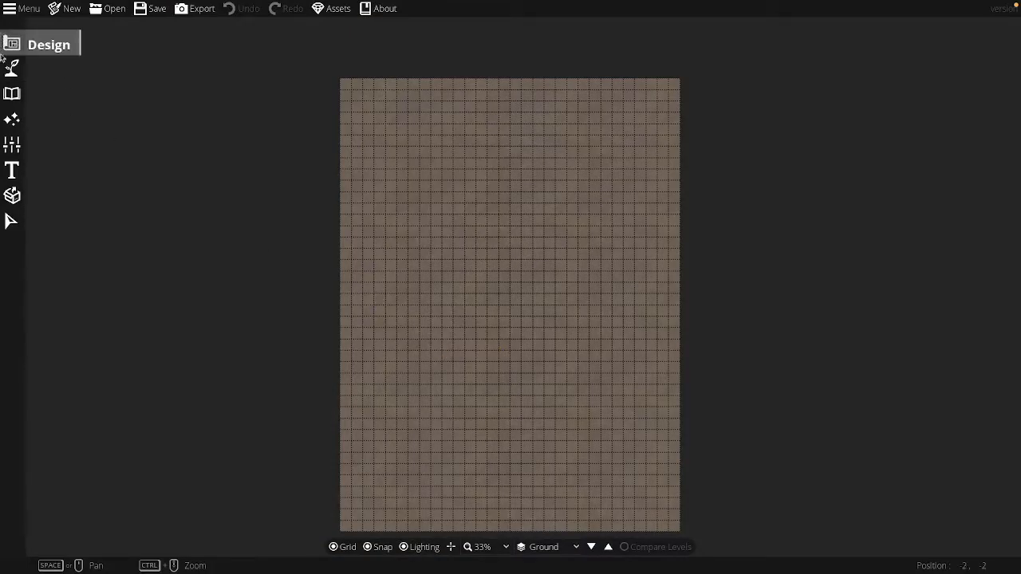
# Step: Replace the map's base Terrain Dirt with Terrain Grass in the first terrain slot
pyautogui.moveTo(12, 68)
pyautogui.click(56, 67)
pyautogui.click(108, 198)
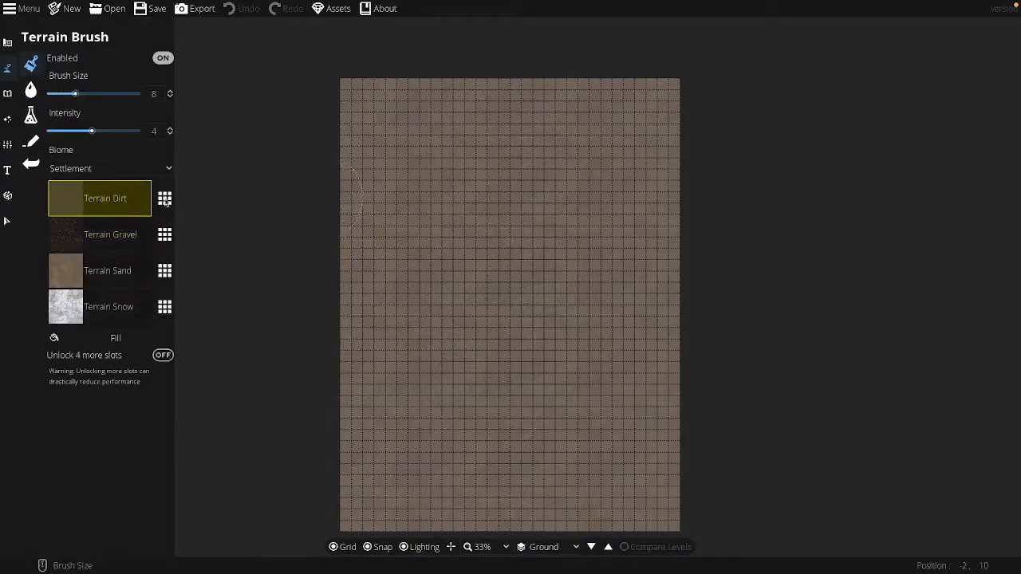
pyautogui.click(165, 198)
pyautogui.click(247, 159)
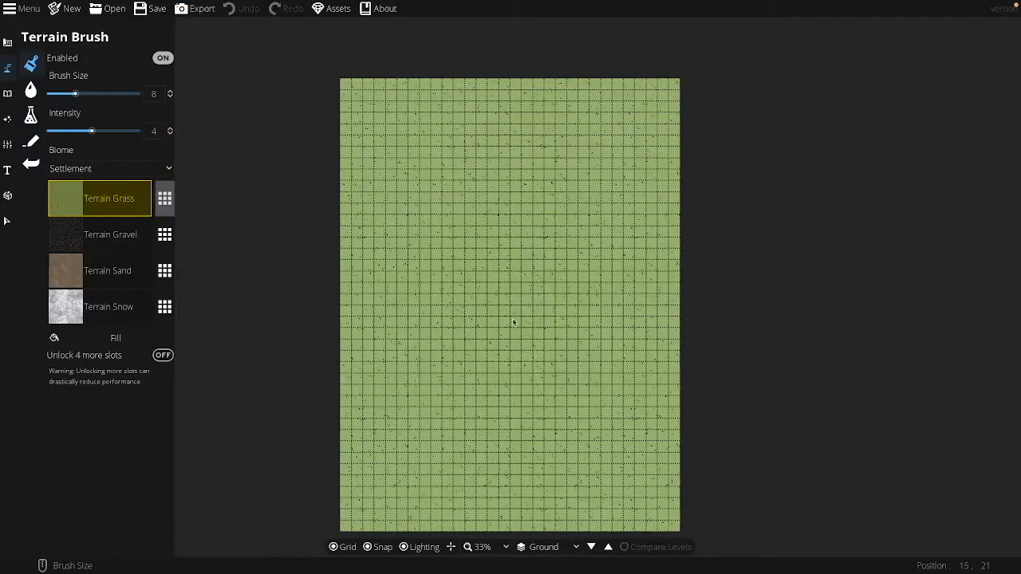
# Step: Search the Scatter Tool library for "trees" and select the whole range of green leafy trees
pyautogui.click(24, 91)
pyautogui.click(7, 94)
pyautogui.click(56, 87)
pyautogui.click(955, 89)
pyautogui.click(957, 72)
pyautogui.write('trees')
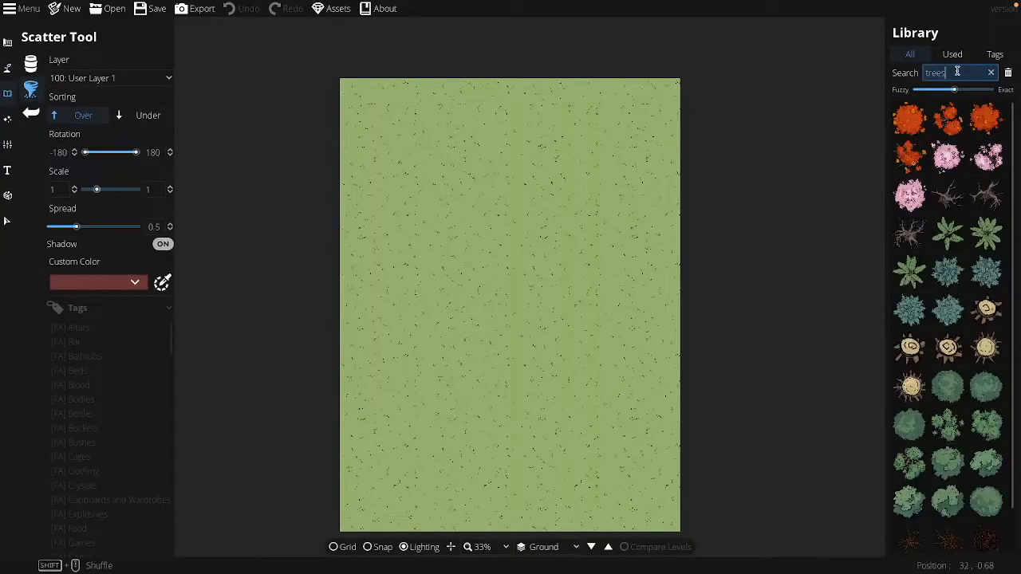
pyautogui.click(987, 501)
pyautogui.keyDown('shift'); pyautogui.click(956, 385); pyautogui.keyUp('shift')
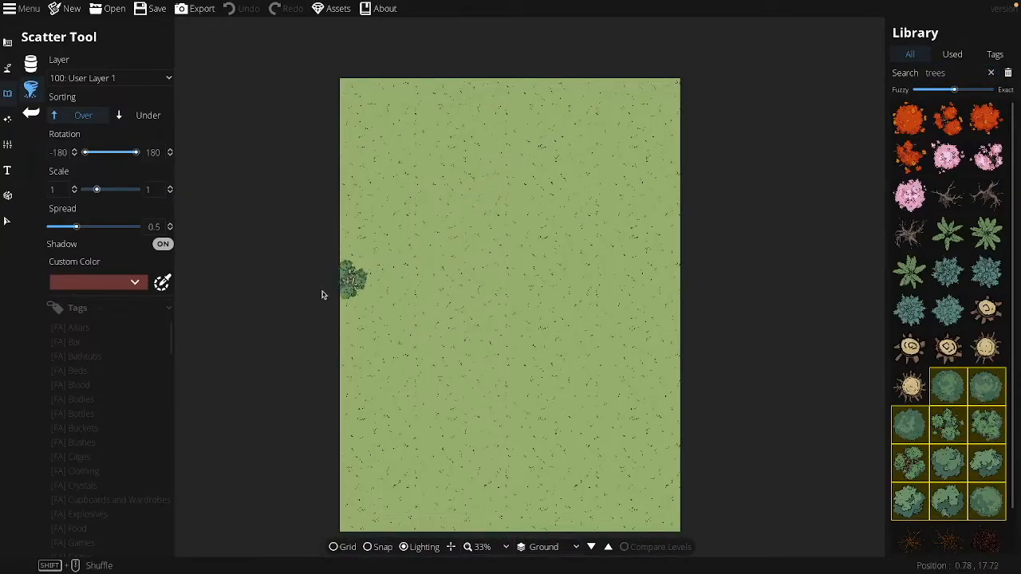
# Step: Scatter the green trees along the map's upper edge and both upper sides, reducing the spread to 0.13
pyautogui.moveTo(351, 288)
pyautogui.mouseDown()
pyautogui.moveTo(359, 211)
pyautogui.moveTo(396, 140)
pyautogui.moveTo(386, 137)
pyautogui.moveTo(358, 186)
pyautogui.moveTo(450, 102)
pyautogui.moveTo(632, 111)
pyautogui.moveTo(378, 103)
pyautogui.moveTo(338, 163)
pyautogui.moveTo(331, 227)
pyautogui.moveTo(385, 124)
pyautogui.moveTo(637, 154)
pyautogui.moveTo(685, 242)
pyautogui.moveTo(691, 326)
pyautogui.mouseUp()
pyautogui.moveTo(77, 228); pyautogui.dragTo(70, 228)
pyautogui.moveTo(663, 297)
pyautogui.mouseDown()
pyautogui.moveTo(657, 161)
pyautogui.moveTo(577, 108)
pyautogui.moveTo(431, 107)
pyautogui.moveTo(365, 148)
pyautogui.moveTo(333, 219)
pyautogui.moveTo(330, 277)
pyautogui.moveTo(418, 148)
pyautogui.moveTo(584, 105)
pyautogui.moveTo(679, 131)
pyautogui.moveTo(657, 100)
pyautogui.moveTo(685, 149)
pyautogui.moveTo(402, 105)
pyautogui.moveTo(341, 108)
pyautogui.moveTo(350, 119)
pyautogui.moveTo(364, 220)
pyautogui.mouseUp()
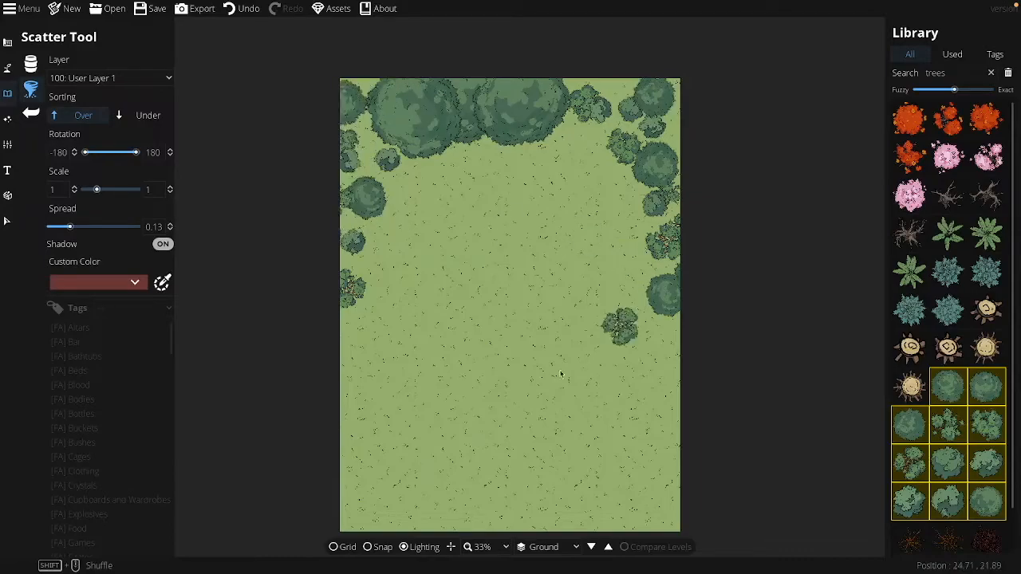
pyautogui.moveTo(479, 378); pyautogui.dragTo(472, 364)
pyautogui.click(338, 313)
pyautogui.moveTo(381, 215)
pyautogui.mouseDown()
pyautogui.moveTo(392, 185)
pyautogui.moveTo(447, 153)
pyautogui.moveTo(425, 147)
pyautogui.moveTo(585, 145)
pyautogui.moveTo(568, 131)
pyautogui.moveTo(604, 129)
pyautogui.moveTo(655, 298)
pyautogui.moveTo(594, 357)
pyautogui.mouseUp()
pyautogui.click(567, 189)
pyautogui.click(612, 309)
pyautogui.moveTo(432, 389); pyautogui.dragTo(495, 309)
# Step: Paint a river across the full width of the map's lower part with the largest Water Brush
pyautogui.click(7, 68)
pyautogui.click(68, 88)
pyautogui.click(161, 81)
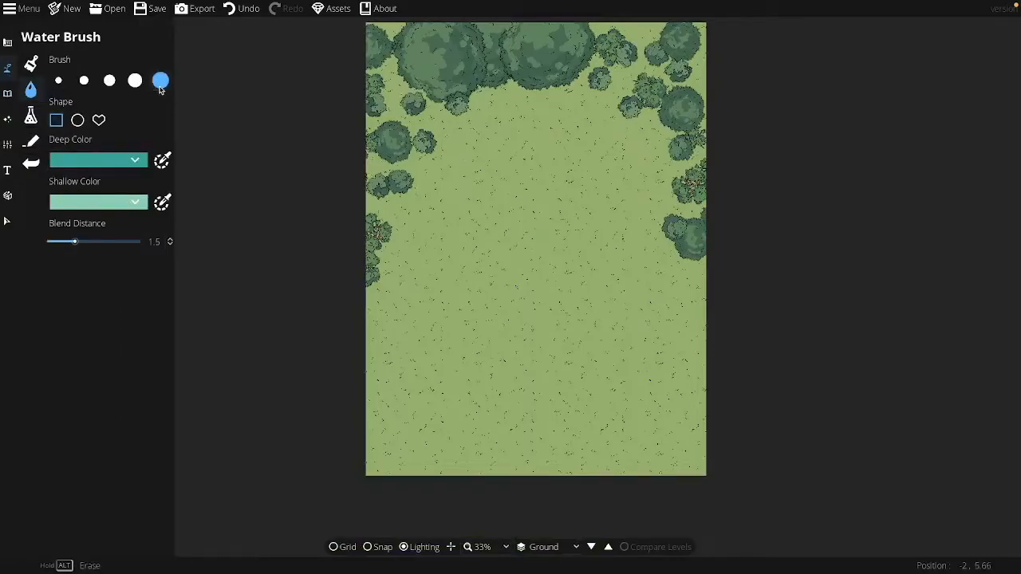
pyautogui.moveTo(363, 351)
pyautogui.mouseDown()
pyautogui.moveTo(573, 385)
pyautogui.moveTo(650, 382)
pyautogui.moveTo(539, 390)
pyautogui.moveTo(376, 346)
pyautogui.moveTo(645, 380)
pyautogui.moveTo(711, 367)
pyautogui.moveTo(560, 383)
pyautogui.mouseUp()
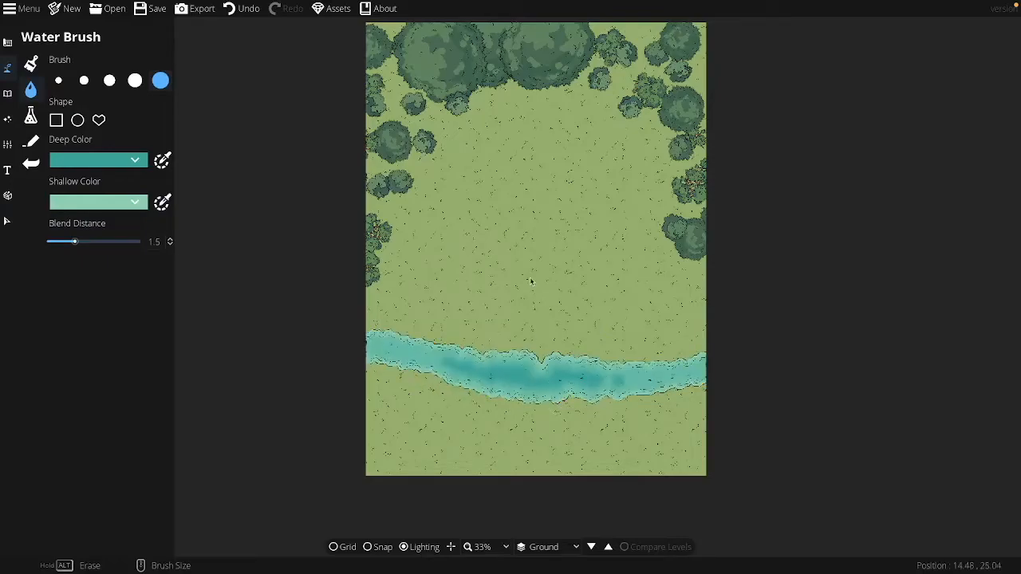
pyautogui.moveTo(528, 284); pyautogui.dragTo(516, 325)
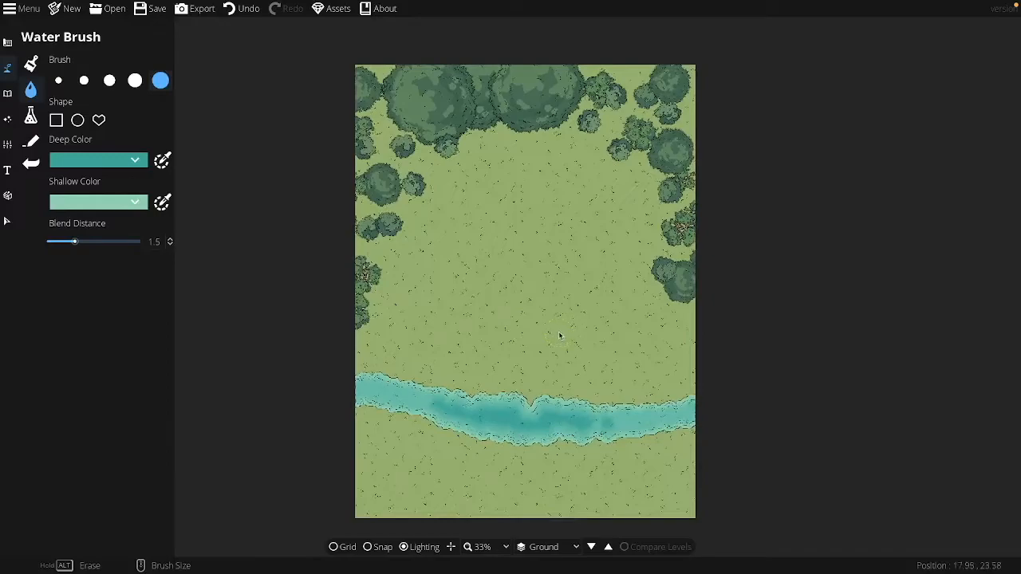
pyautogui.moveTo(543, 365); pyautogui.dragTo(495, 438)
pyautogui.moveTo(450, 414); pyautogui.dragTo(470, 370)
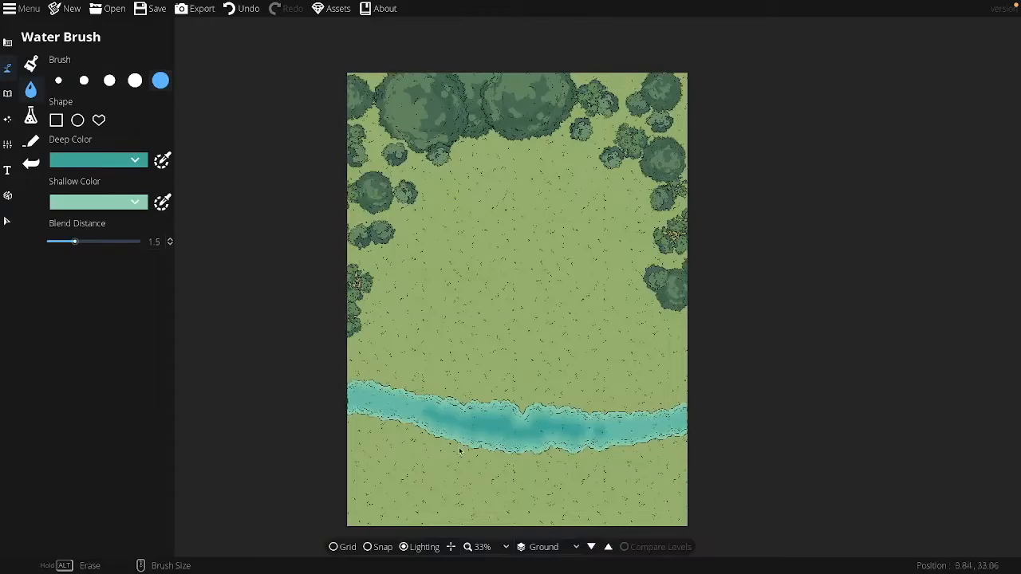
pyautogui.moveTo(460, 451); pyautogui.dragTo(459, 422)
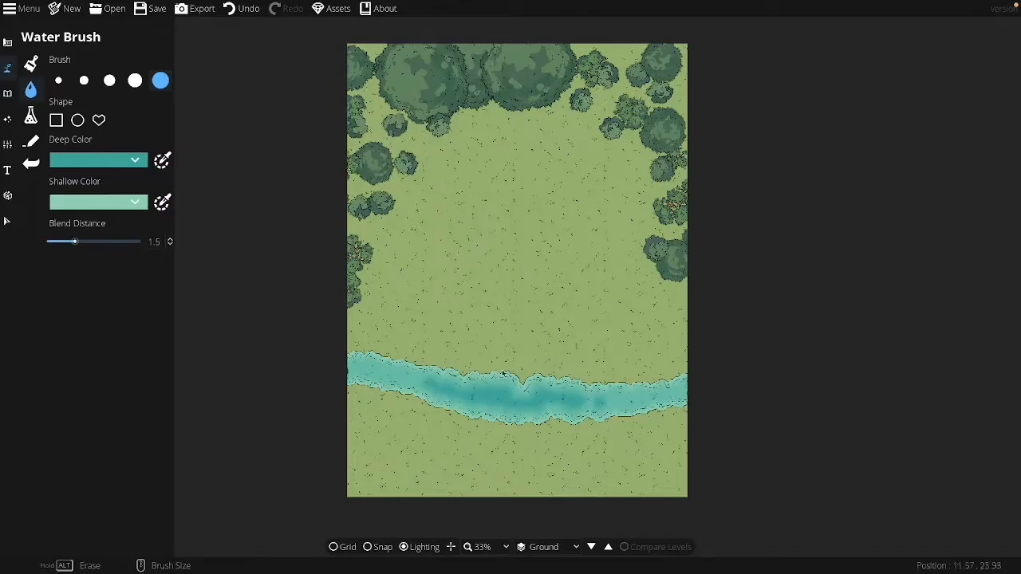
# Step: Paint patches of Terrain Sand along the riverbanks using the Terrain Brush at size 3
pyautogui.click(7, 91)
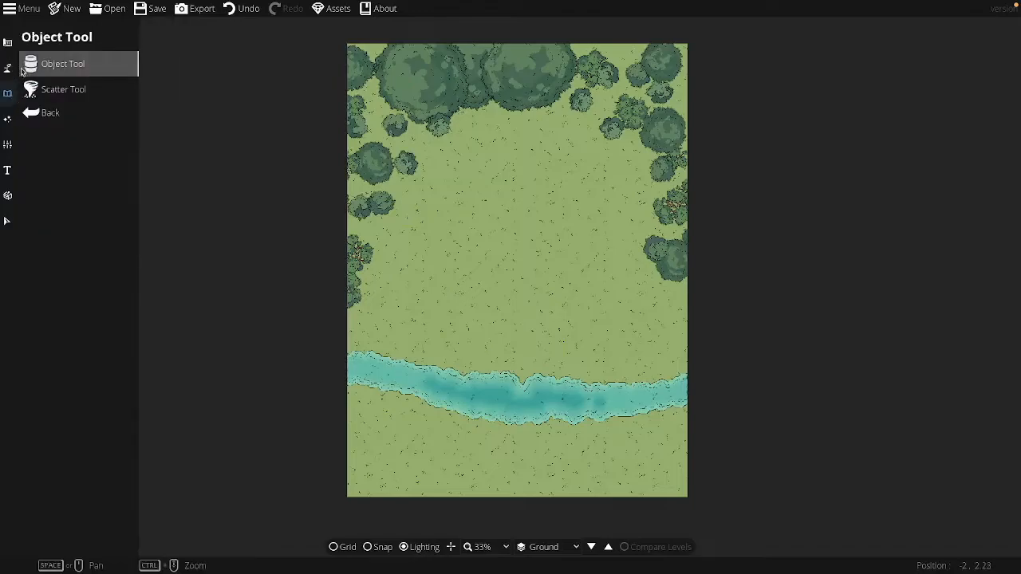
pyautogui.click(7, 70)
pyautogui.click(51, 114)
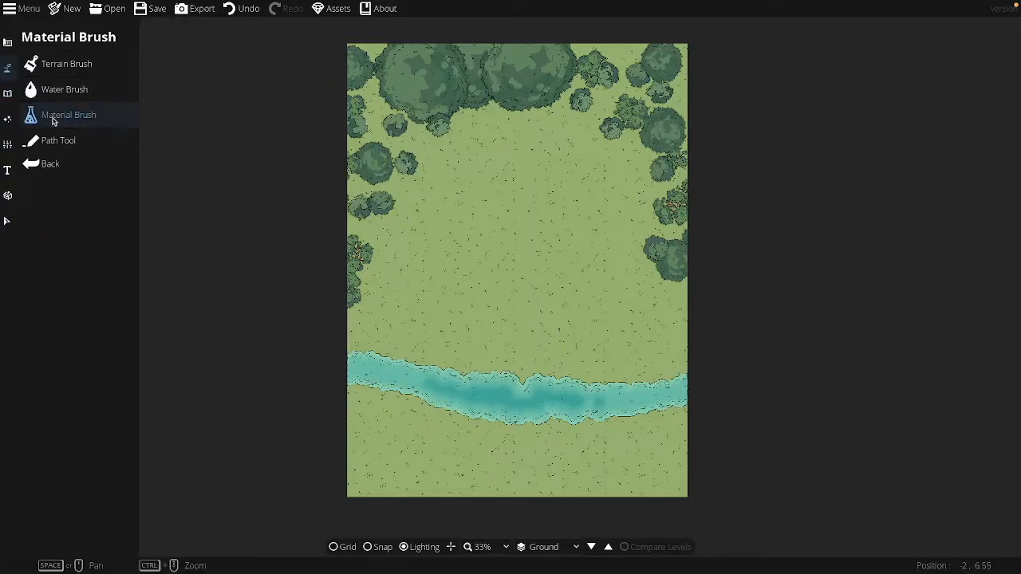
pyautogui.click(30, 90)
pyautogui.click(30, 64)
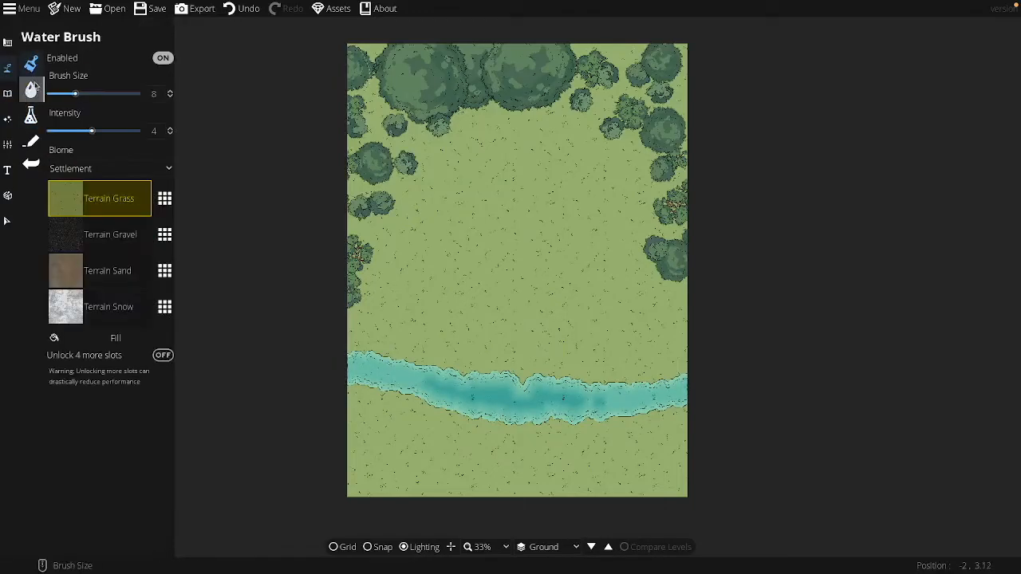
pyautogui.click(141, 275)
pyautogui.scroll(-4, 383, 379)
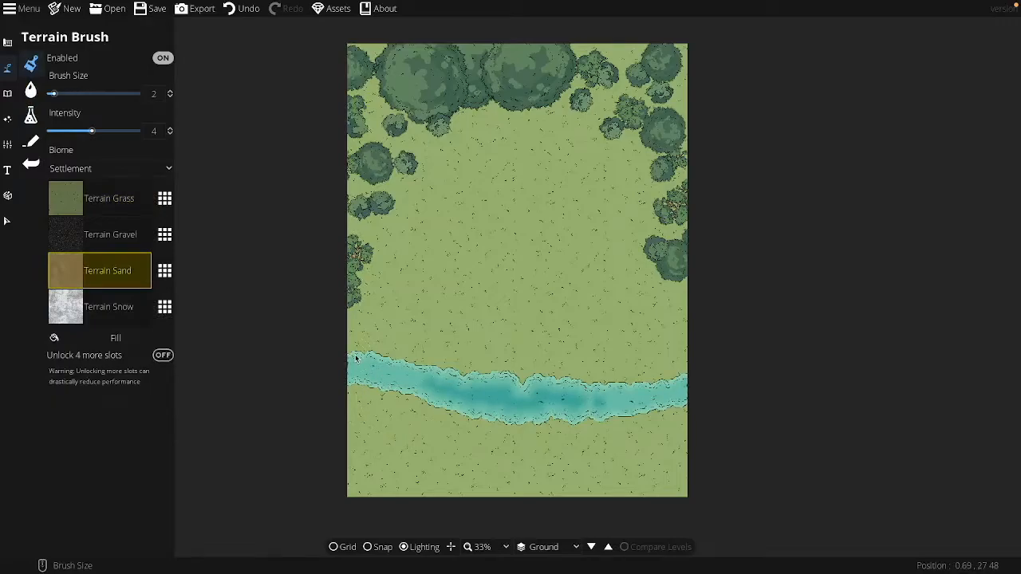
pyautogui.scroll(1, 355, 359)
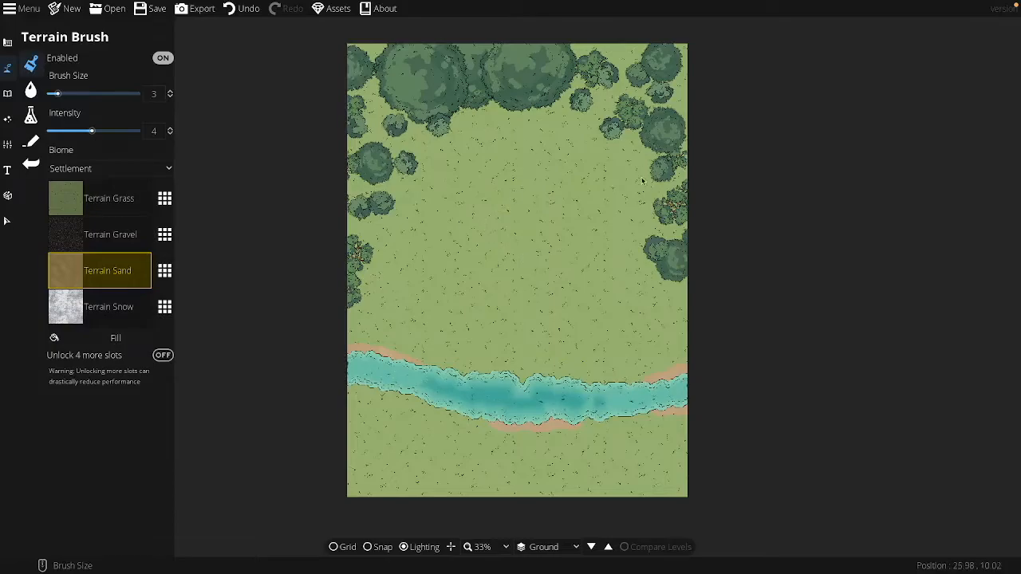
# Step: Search the Scatter Tool library for "bush" and select all the plain green bushes without red berries
pyautogui.click(7, 94)
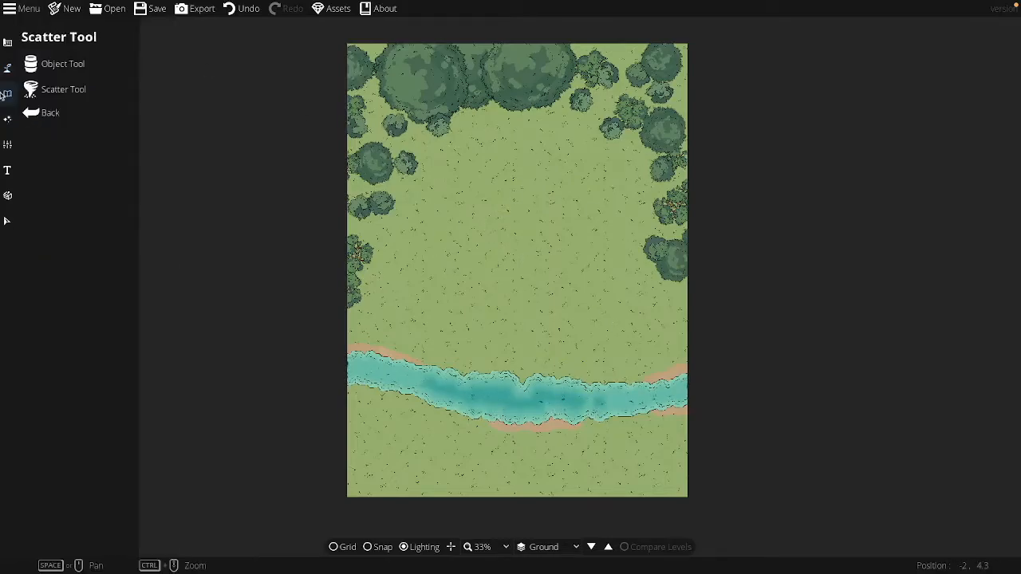
pyautogui.click(49, 90)
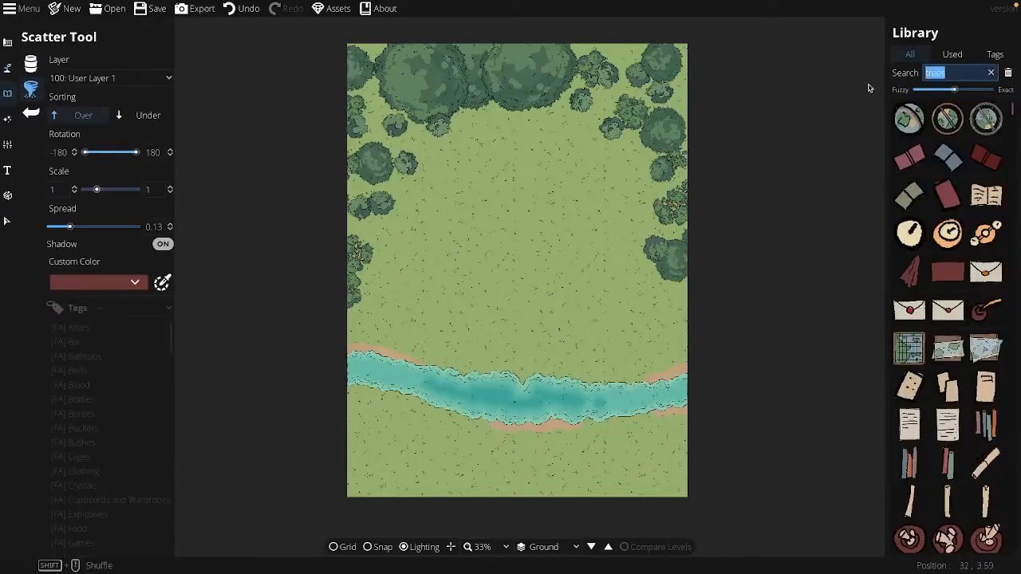
pyautogui.write('bushes')
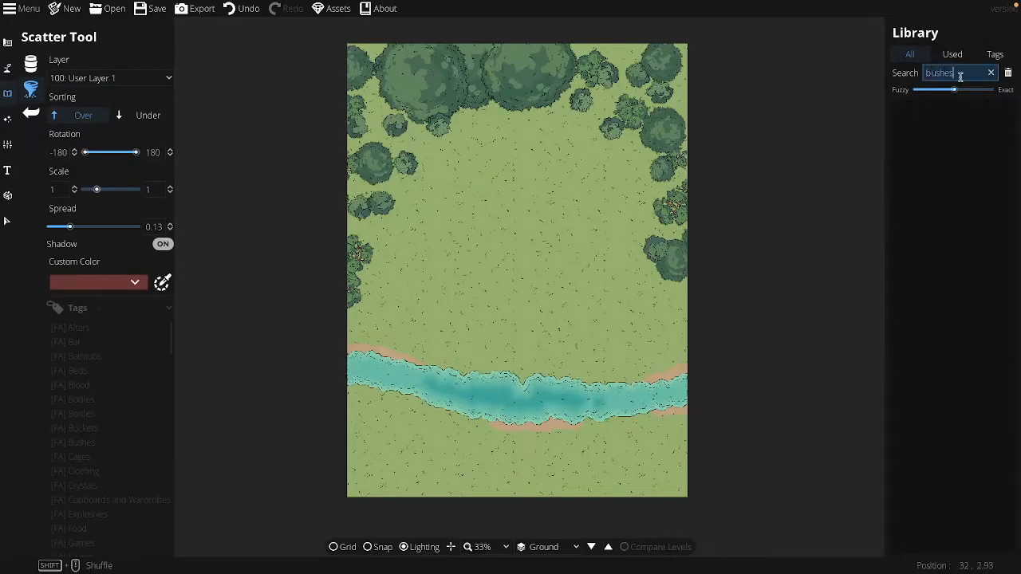
pyautogui.click(987, 308)
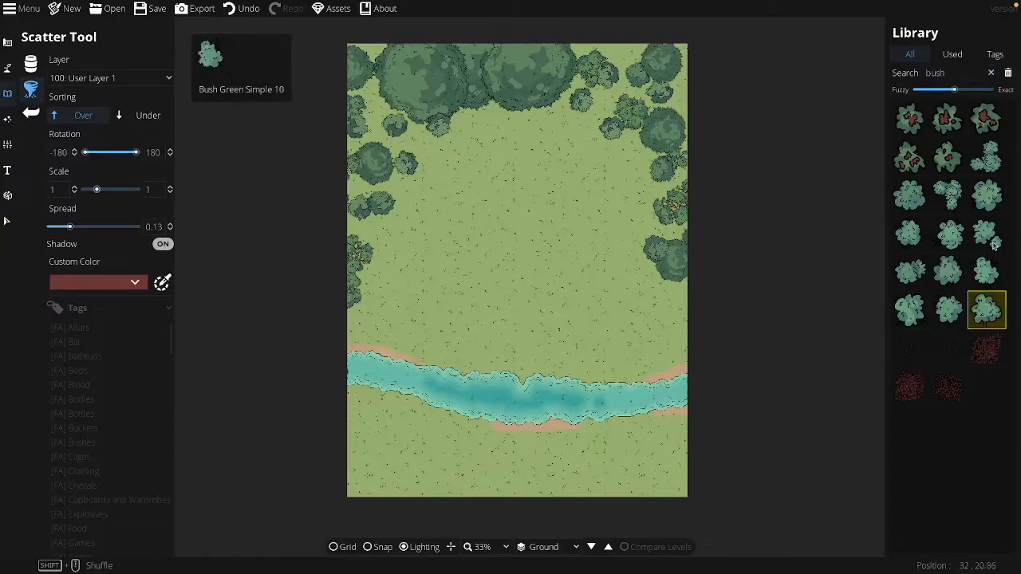
pyautogui.keyDown('shift'); pyautogui.click(987, 157); pyautogui.keyUp('shift')
# Step: Scatter green bushes over the clearing and the grass below the river with the spread set to -0.7
pyautogui.moveTo(427, 293); pyautogui.dragTo(370, 320)
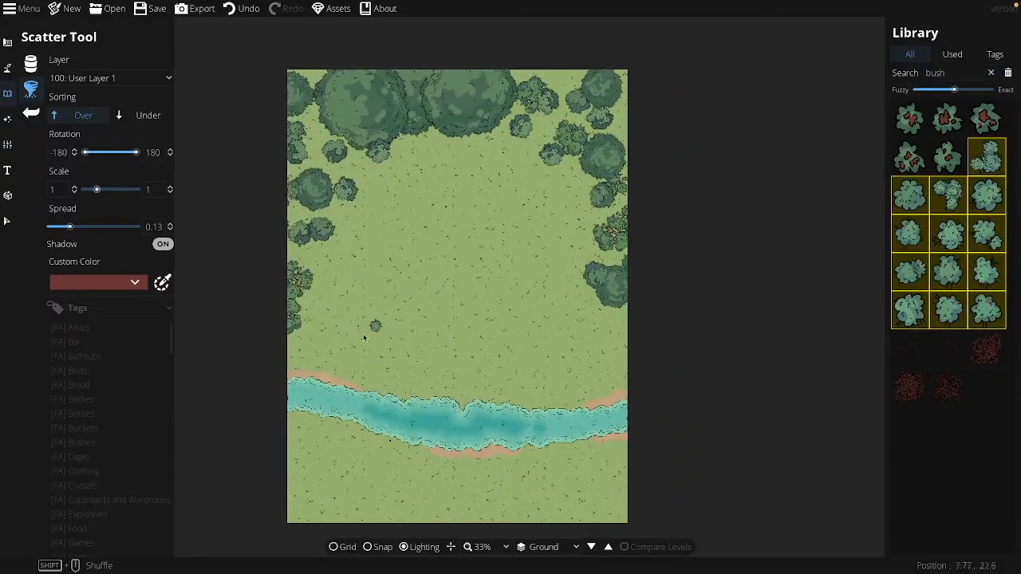
pyautogui.moveTo(71, 228); pyautogui.dragTo(54, 229)
pyautogui.moveTo(329, 357)
pyautogui.mouseDown()
pyautogui.moveTo(334, 330)
pyautogui.moveTo(389, 323)
pyautogui.moveTo(345, 355)
pyautogui.moveTo(435, 351)
pyautogui.moveTo(413, 386)
pyautogui.moveTo(552, 386)
pyautogui.moveTo(594, 373)
pyautogui.moveTo(450, 372)
pyautogui.moveTo(471, 345)
pyautogui.moveTo(569, 353)
pyautogui.moveTo(403, 322)
pyautogui.moveTo(359, 298)
pyautogui.moveTo(402, 270)
pyautogui.moveTo(371, 250)
pyautogui.moveTo(421, 177)
pyautogui.moveTo(368, 250)
pyautogui.moveTo(476, 202)
pyautogui.moveTo(400, 279)
pyautogui.moveTo(468, 273)
pyautogui.mouseUp()
pyautogui.moveTo(426, 311)
pyautogui.mouseDown()
pyautogui.moveTo(465, 222)
pyautogui.moveTo(507, 217)
pyautogui.moveTo(442, 310)
pyautogui.moveTo(571, 326)
pyautogui.moveTo(509, 296)
pyautogui.moveTo(555, 252)
pyautogui.moveTo(539, 316)
pyautogui.moveTo(529, 225)
pyautogui.moveTo(473, 182)
pyautogui.moveTo(445, 189)
pyautogui.moveTo(490, 175)
pyautogui.moveTo(584, 228)
pyautogui.moveTo(584, 313)
pyautogui.moveTo(610, 370)
pyautogui.mouseUp()
pyautogui.moveTo(369, 319)
pyautogui.mouseDown()
pyautogui.moveTo(320, 292)
pyautogui.moveTo(435, 161)
pyautogui.moveTo(565, 211)
pyautogui.mouseUp()
pyautogui.moveTo(379, 477)
pyautogui.mouseDown()
pyautogui.moveTo(317, 450)
pyautogui.moveTo(537, 468)
pyautogui.moveTo(325, 496)
pyautogui.moveTo(535, 517)
pyautogui.moveTo(548, 510)
pyautogui.moveTo(403, 512)
pyautogui.moveTo(565, 491)
pyautogui.moveTo(616, 455)
pyautogui.moveTo(596, 524)
pyautogui.moveTo(375, 489)
pyautogui.mouseUp()
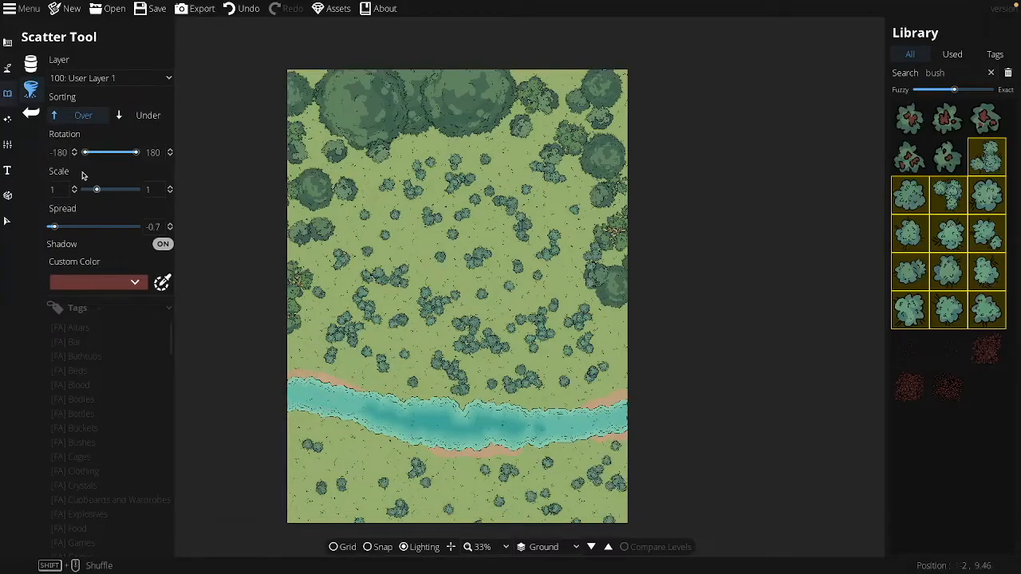
# Step: Select the bushes filling the central clearing and delete them
pyautogui.click(7, 221)
pyautogui.moveTo(605, 378); pyautogui.dragTo(321, 299)
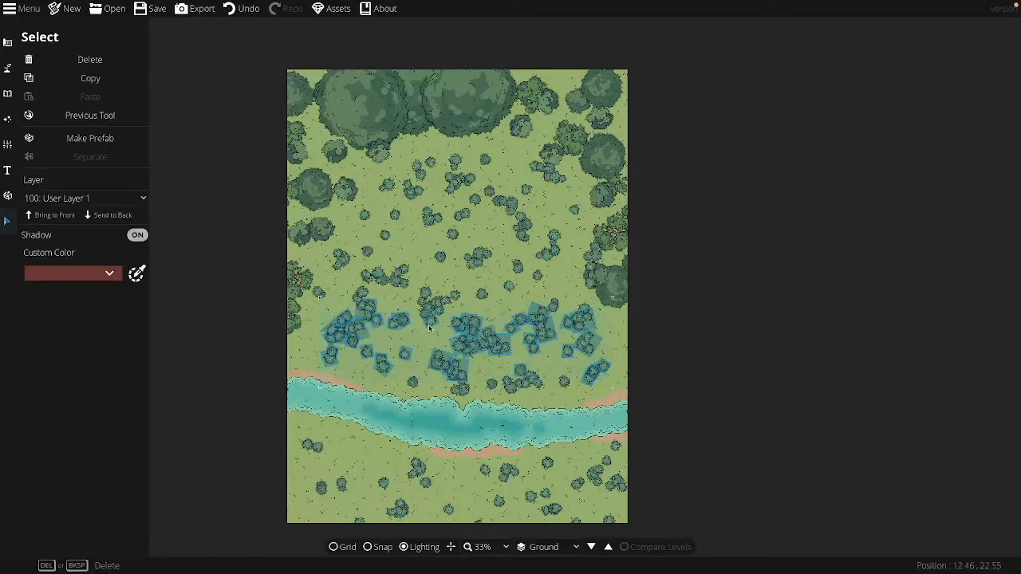
pyautogui.click(444, 319)
pyautogui.moveTo(344, 324); pyautogui.dragTo(554, 196)
pyautogui.press('Delete')
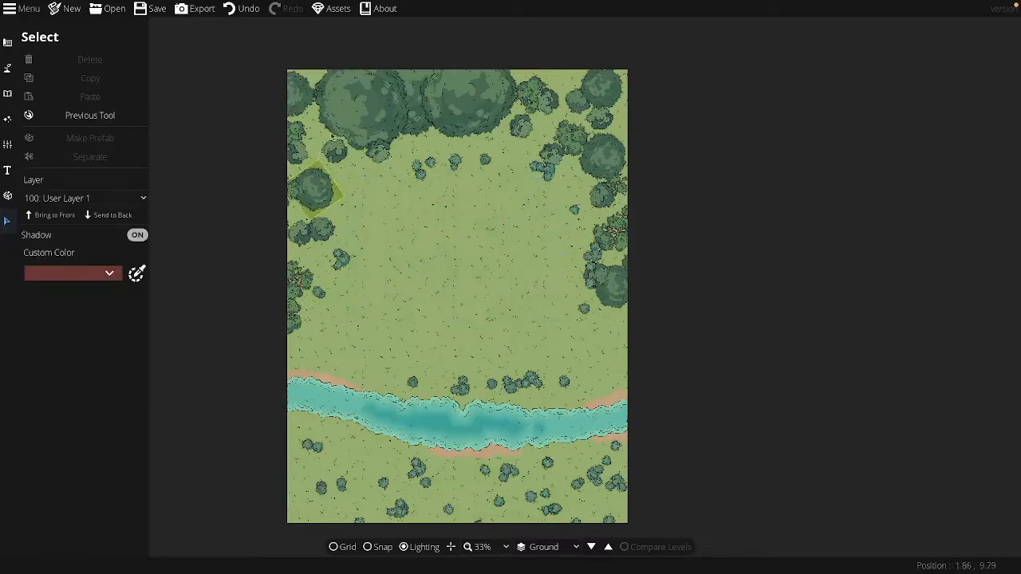
pyautogui.click(322, 182)
pyautogui.moveTo(432, 248); pyautogui.dragTo(301, 78)
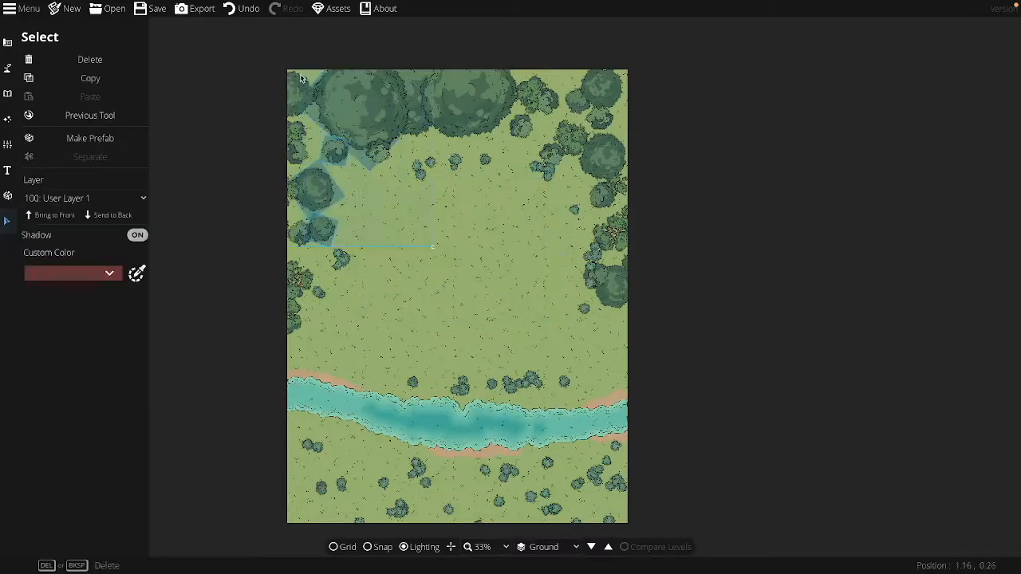
pyautogui.click(476, 245)
pyautogui.moveTo(473, 196); pyautogui.dragTo(546, 306)
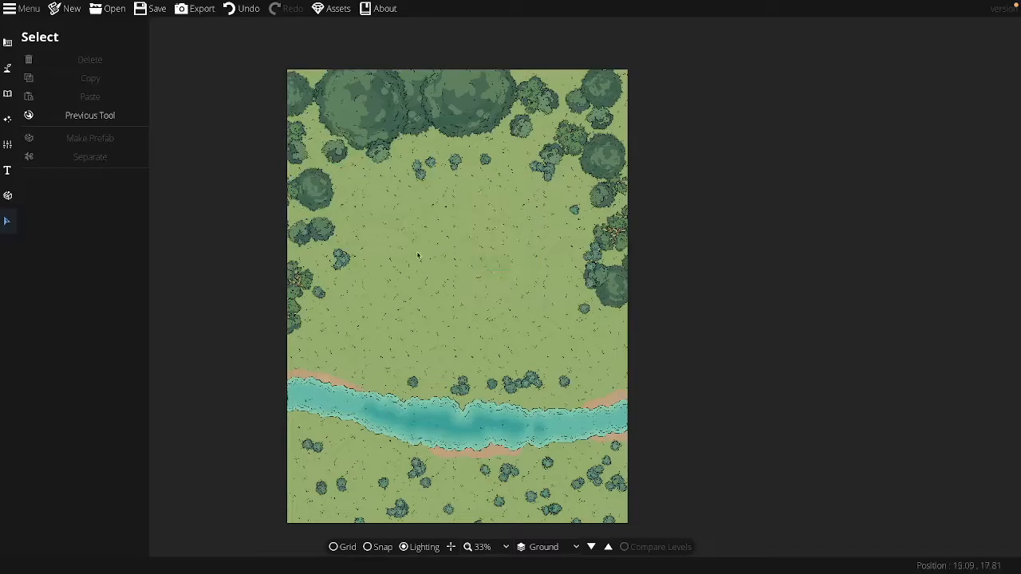
# Step: Delete the row of bushes on the river's upper bank and the bushes on the grass below the river
pyautogui.moveTo(373, 200); pyautogui.dragTo(403, 369)
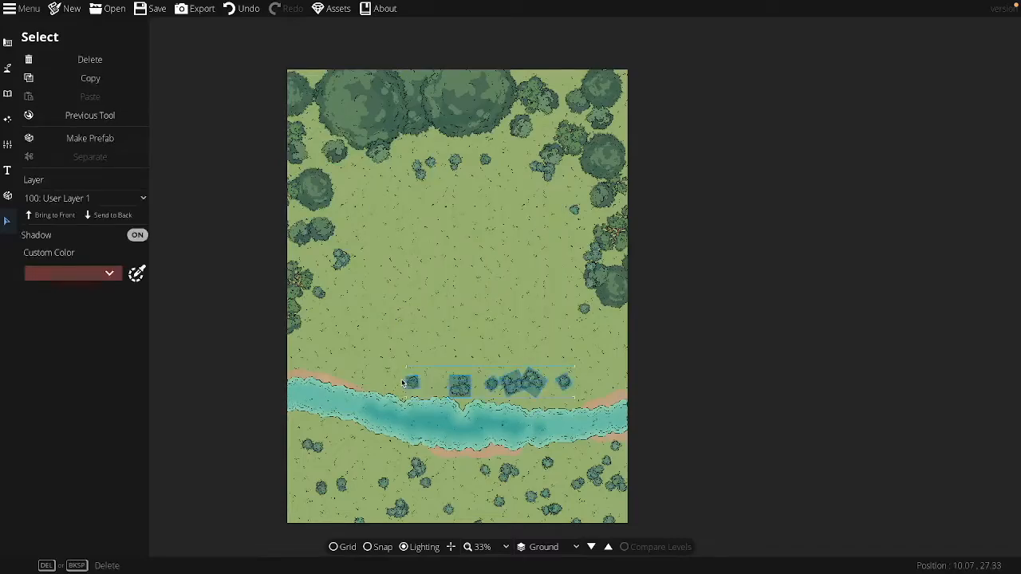
pyautogui.press('Delete')
pyautogui.moveTo(301, 435); pyautogui.dragTo(627, 528)
pyautogui.press('Delete')
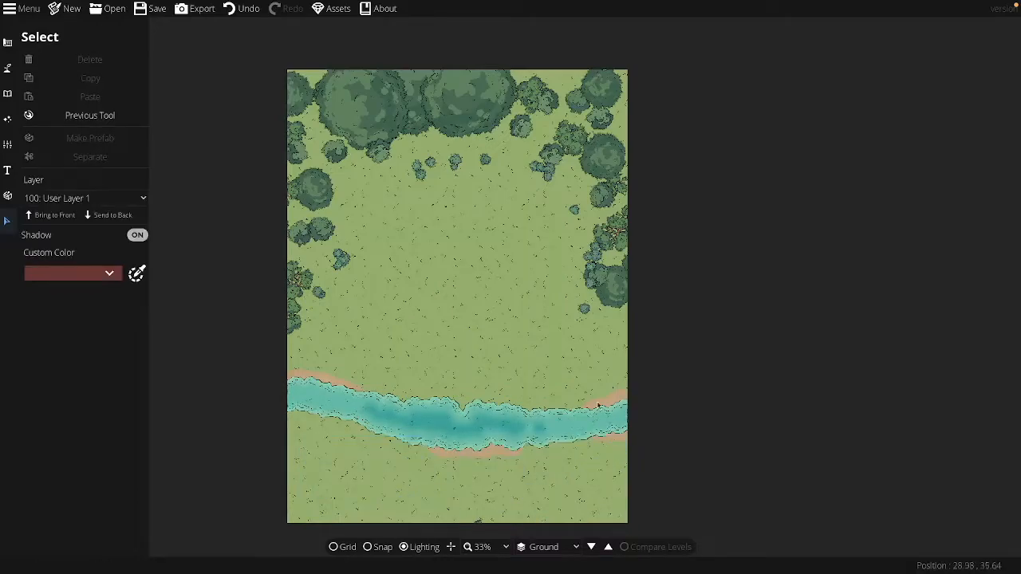
# Step: Delete surplus bushes from the cluster beside the trees near the clearing's upper right corner
pyautogui.moveTo(411, 181); pyautogui.dragTo(553, 170)
pyautogui.press('Delete')
pyautogui.moveTo(402, 337); pyautogui.dragTo(415, 296)
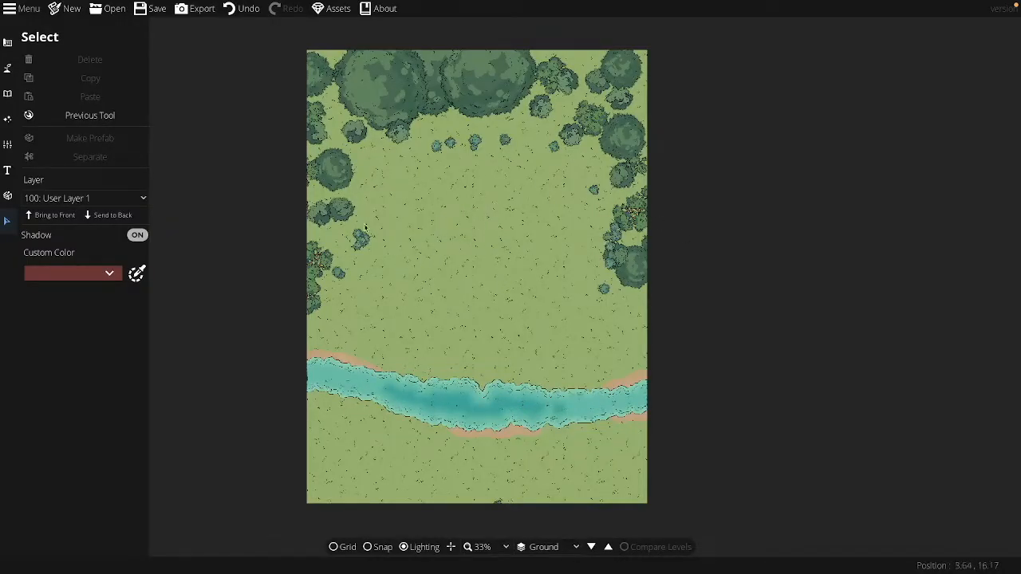
# Step: Search the object library for "stump" and place a round, many-rooted stump on the grass near the clearing's lower left corner
pyautogui.scroll(4, 493, 243)
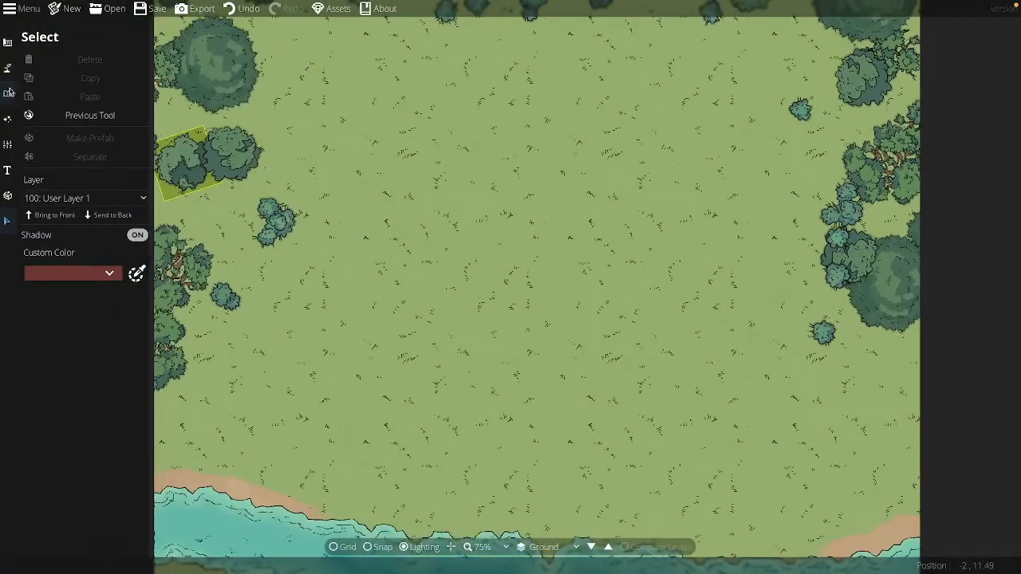
pyautogui.click(7, 94)
pyautogui.click(78, 58)
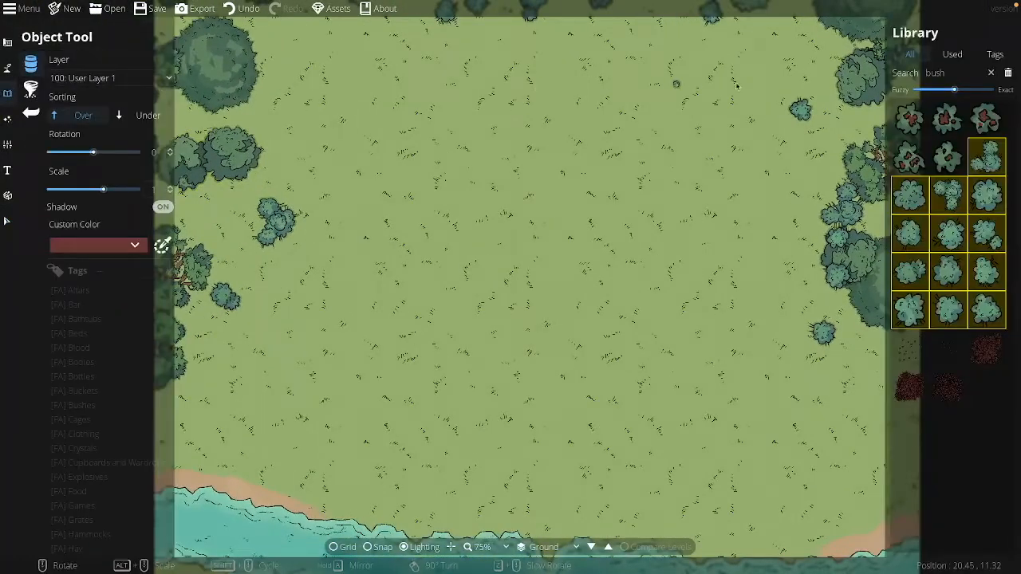
pyautogui.click(954, 72)
pyautogui.write('tump')
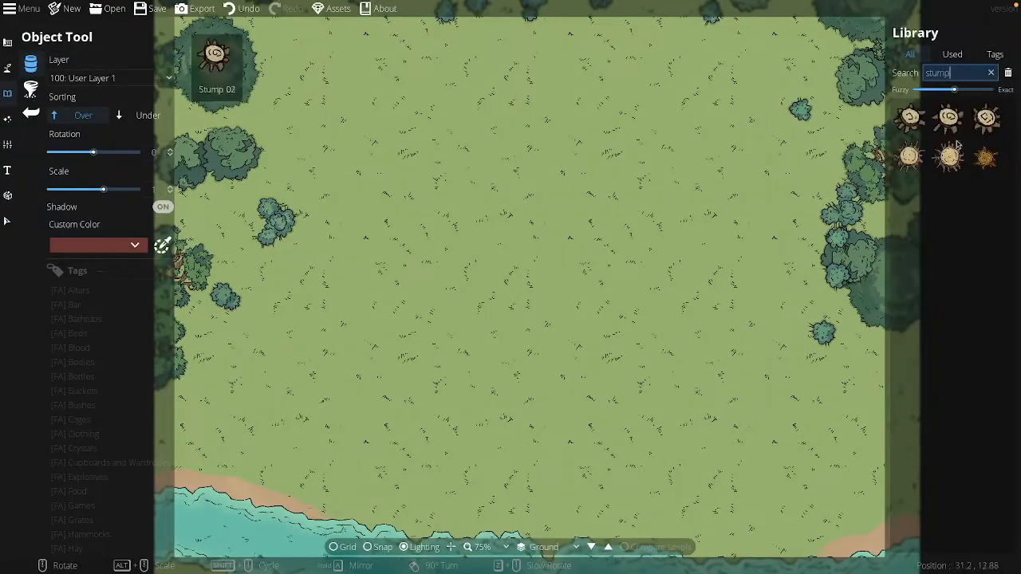
pyautogui.click(949, 157)
pyautogui.click(367, 339)
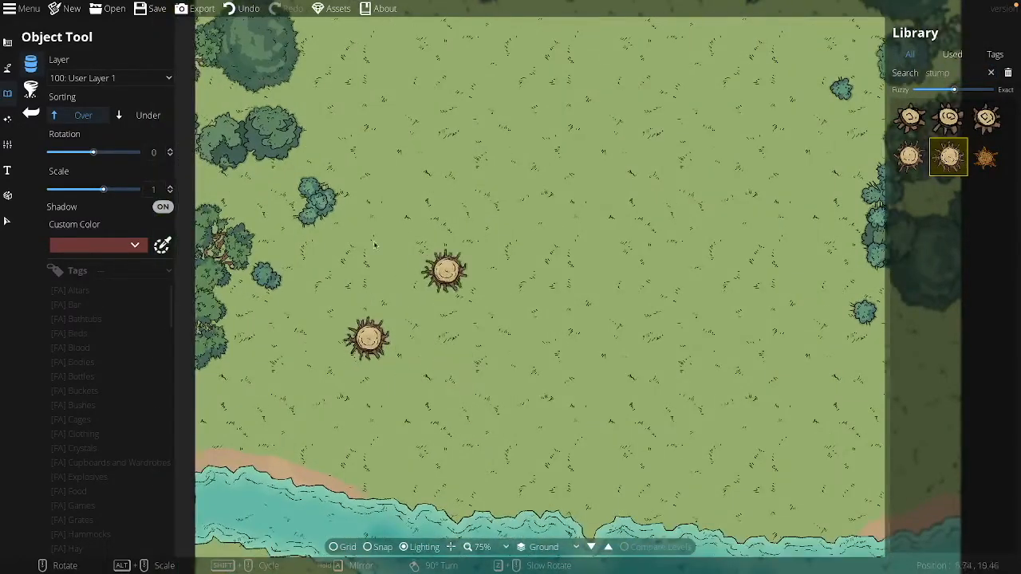
# Step: Search the object library for "leaves" and choose the four large leaf clusters for the Scatter Tool
pyautogui.moveTo(957, 73); pyautogui.dragTo(882, 82)
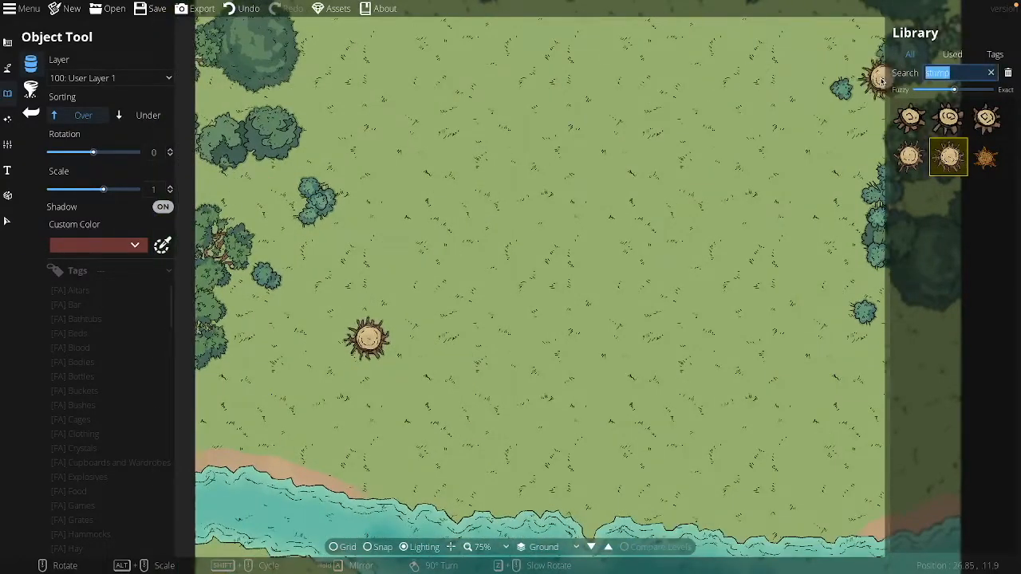
pyautogui.write('leaves')
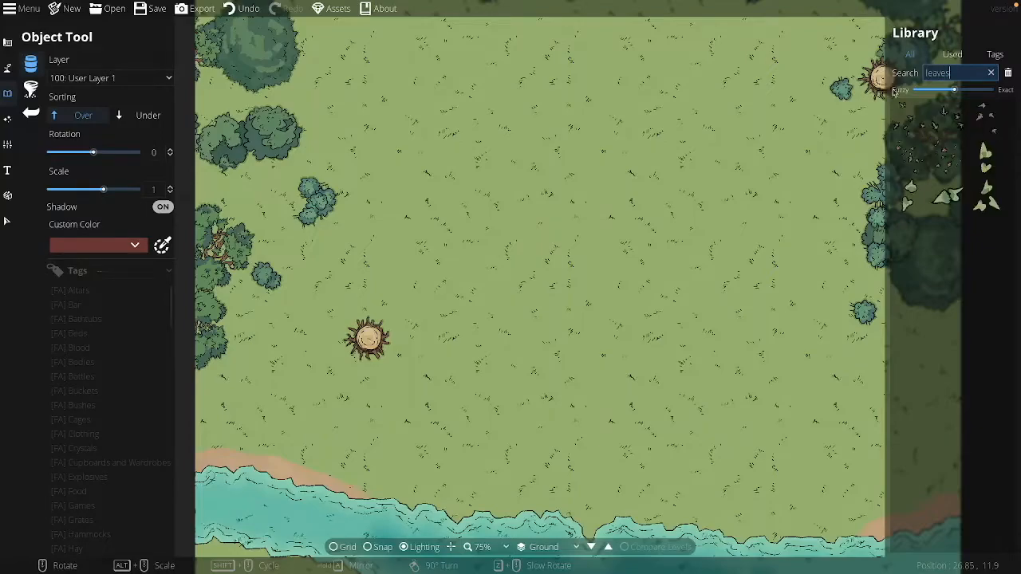
pyautogui.click(31, 90)
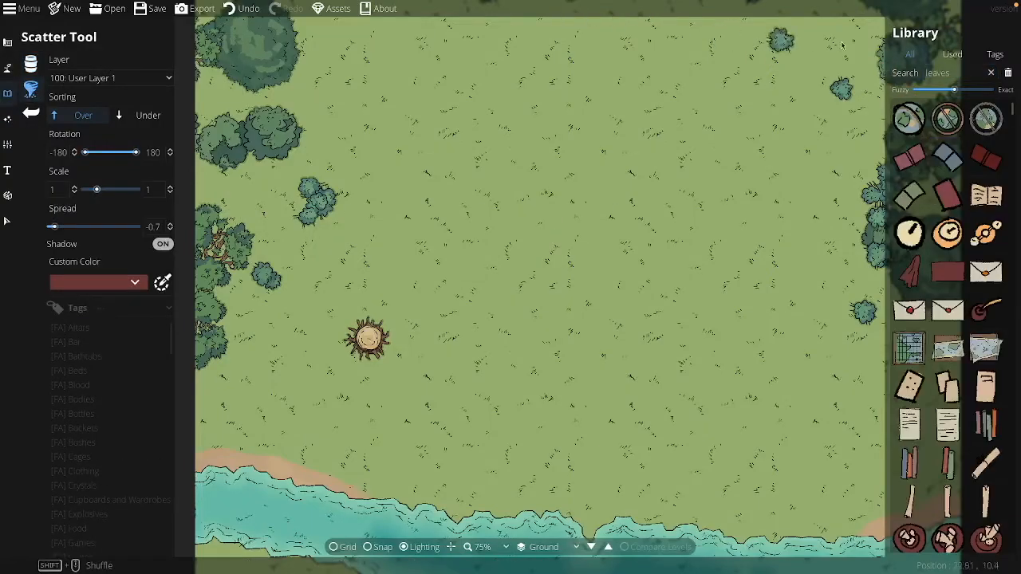
pyautogui.press('Return')
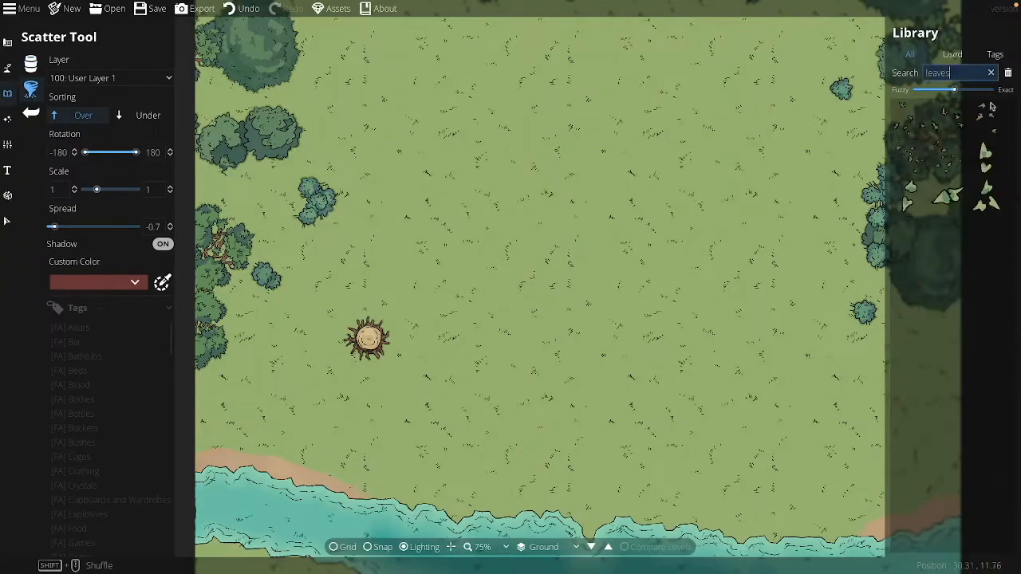
pyautogui.click(992, 197)
pyautogui.keyDown('shift'); pyautogui.click(988, 162); pyautogui.keyUp('shift')
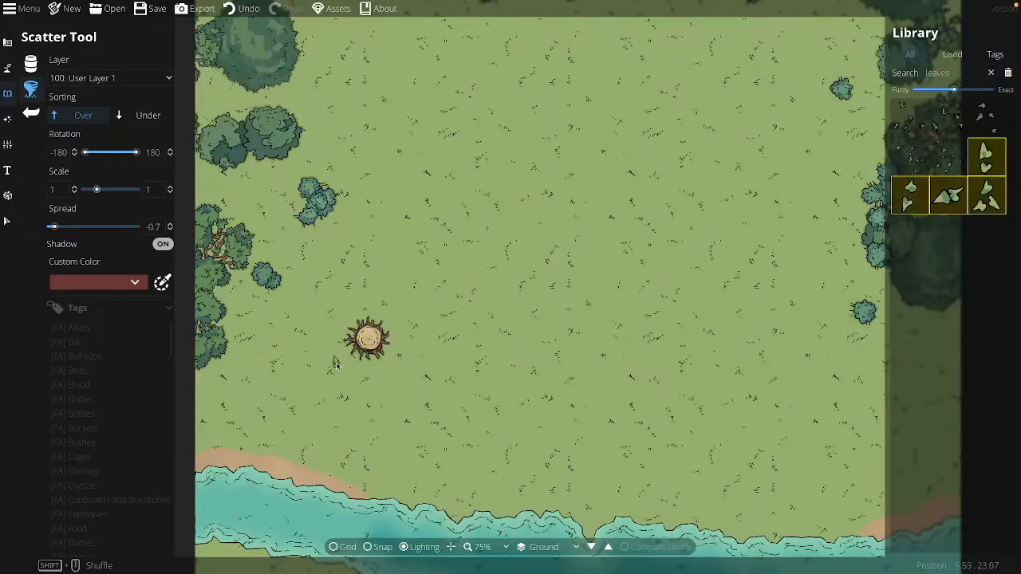
# Step: Scatter the leaf clusters around the tree stump with sorting set to Under
pyautogui.click(156, 116)
pyautogui.moveTo(346, 356)
pyautogui.mouseDown()
pyautogui.moveTo(383, 360)
pyautogui.moveTo(381, 324)
pyautogui.moveTo(333, 332)
pyautogui.moveTo(349, 356)
pyautogui.mouseUp()
pyautogui.click(408, 366)
pyautogui.click(358, 367)
pyautogui.click(418, 347)
pyautogui.click(397, 343)
pyautogui.moveTo(437, 415); pyautogui.dragTo(367, 397)
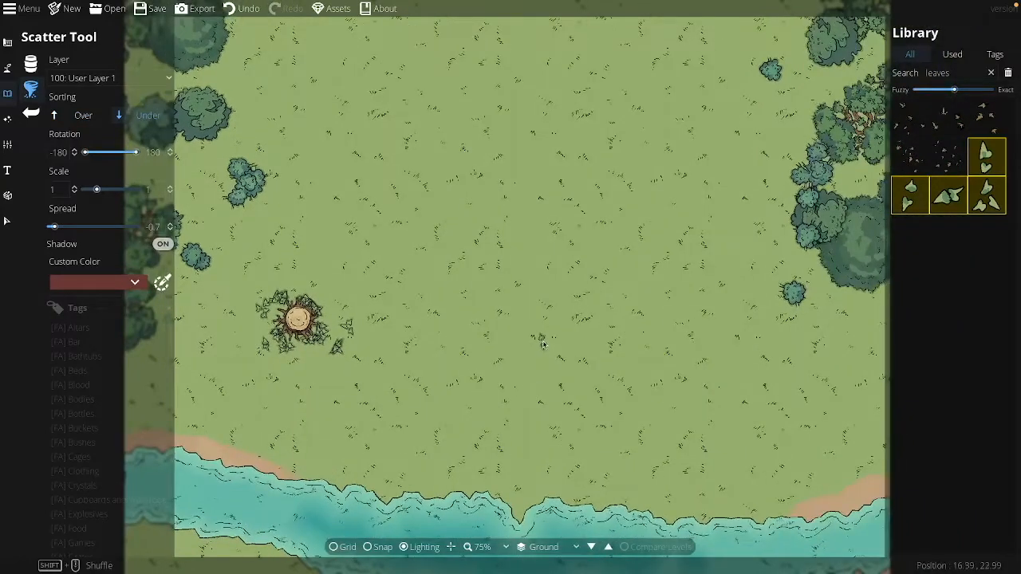
pyautogui.scroll(-4, 547, 350)
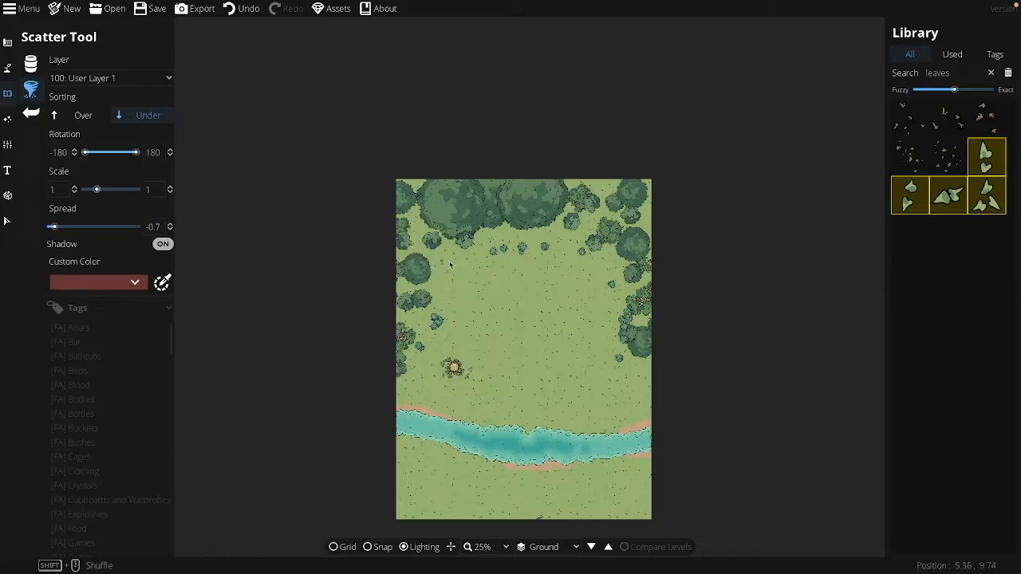
pyautogui.scroll(2, 501, 292)
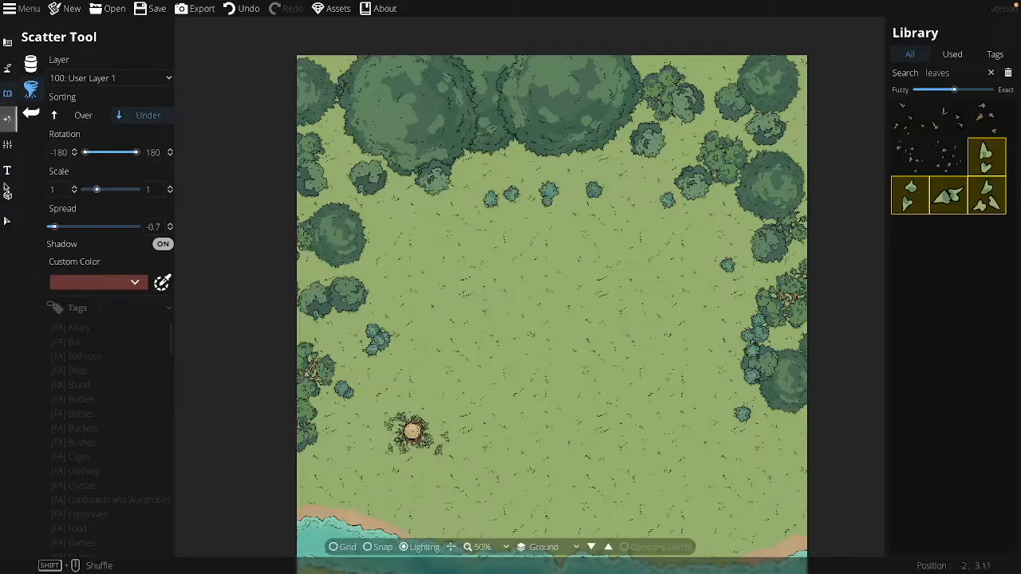
pyautogui.click(7, 221)
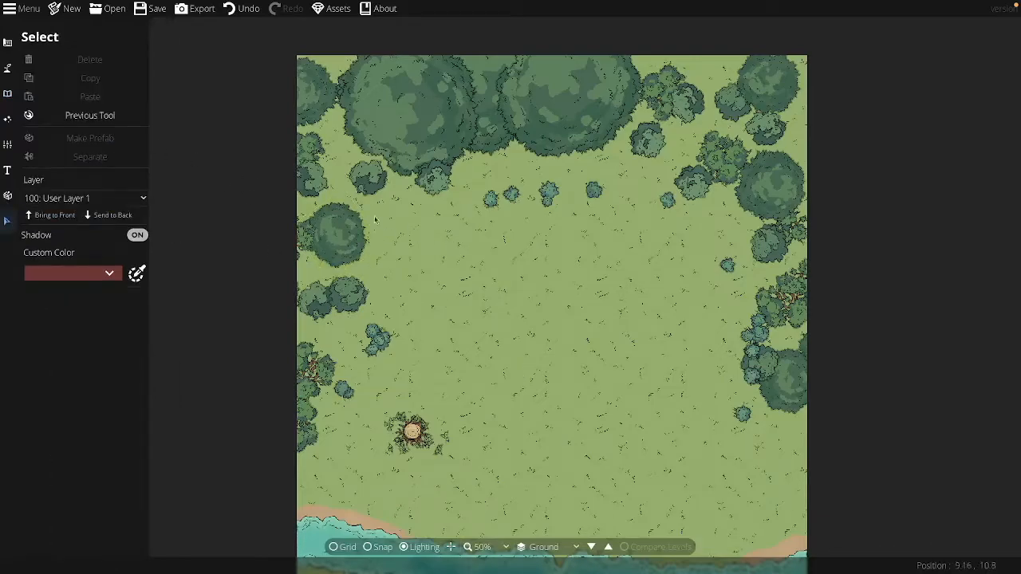
pyautogui.moveTo(369, 210); pyautogui.dragTo(592, 373)
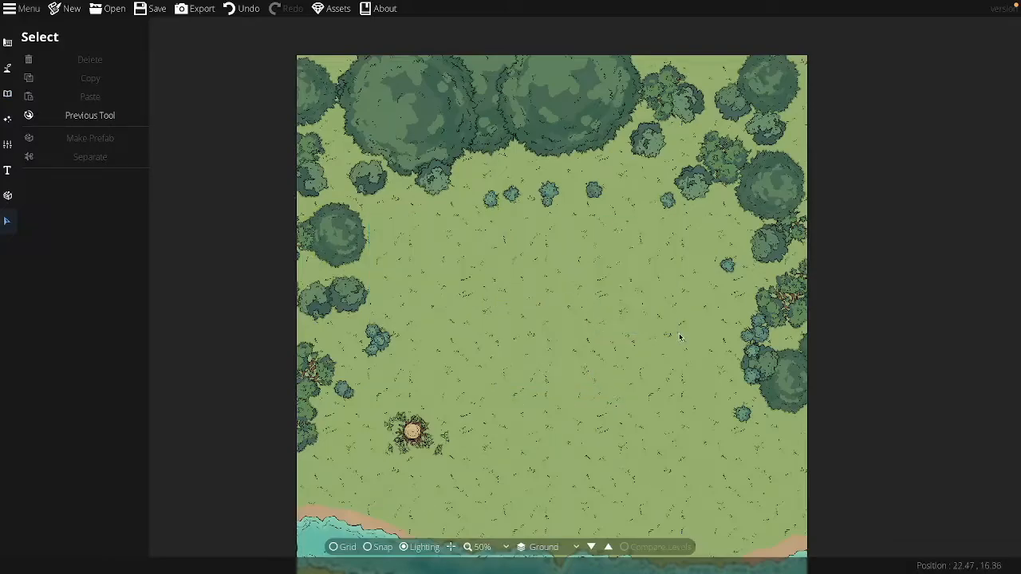
pyautogui.moveTo(591, 358); pyautogui.dragTo(525, 321)
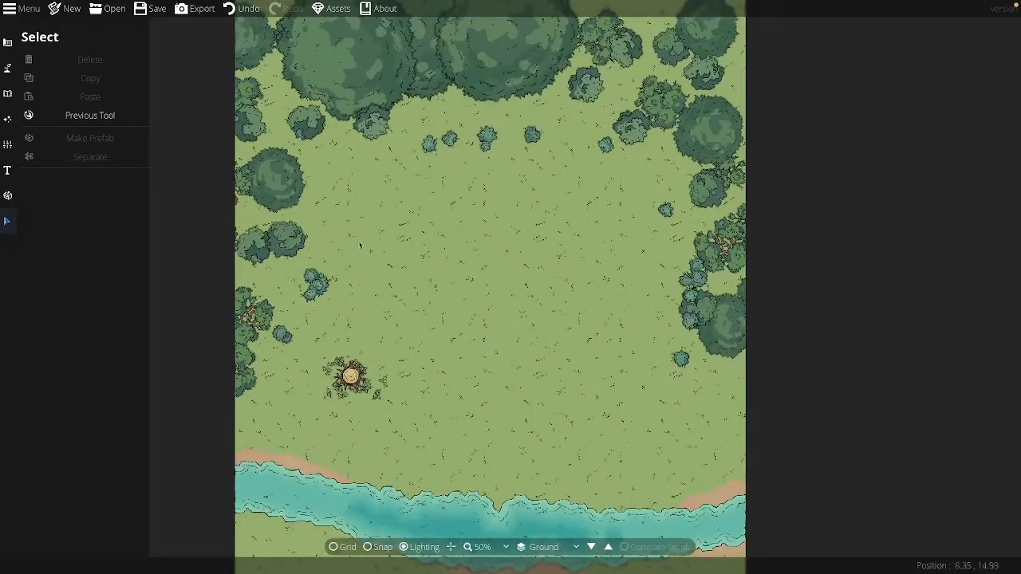
pyautogui.moveTo(332, 175); pyautogui.dragTo(604, 328)
pyautogui.moveTo(519, 360); pyautogui.dragTo(519, 364)
# Step: Select the tree stump together with its surrounding leaves as a group, and clear the selection again
pyautogui.moveTo(310, 349); pyautogui.dragTo(418, 415)
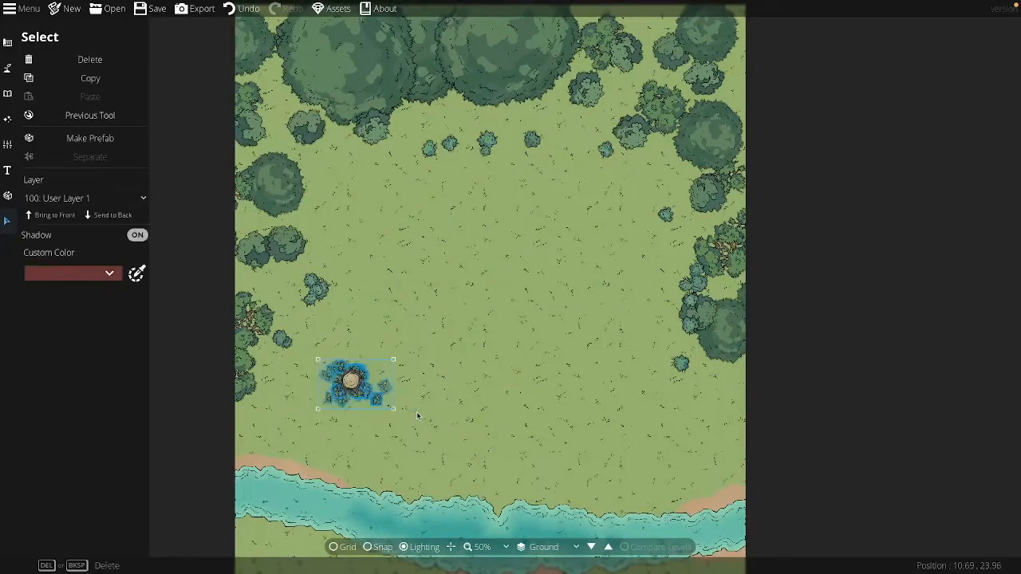
pyautogui.click(513, 240)
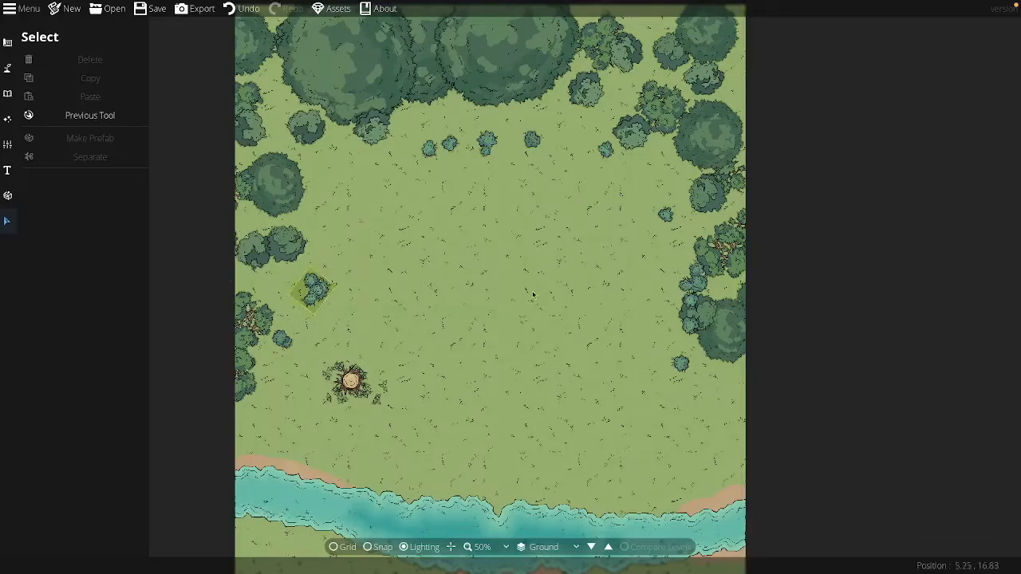
pyautogui.click(348, 383)
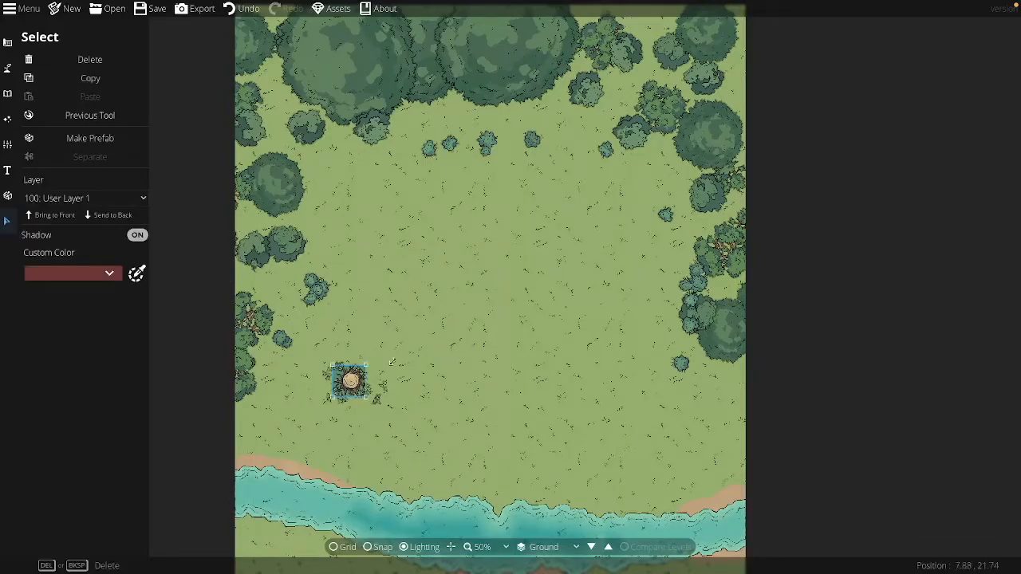
pyautogui.click(540, 269)
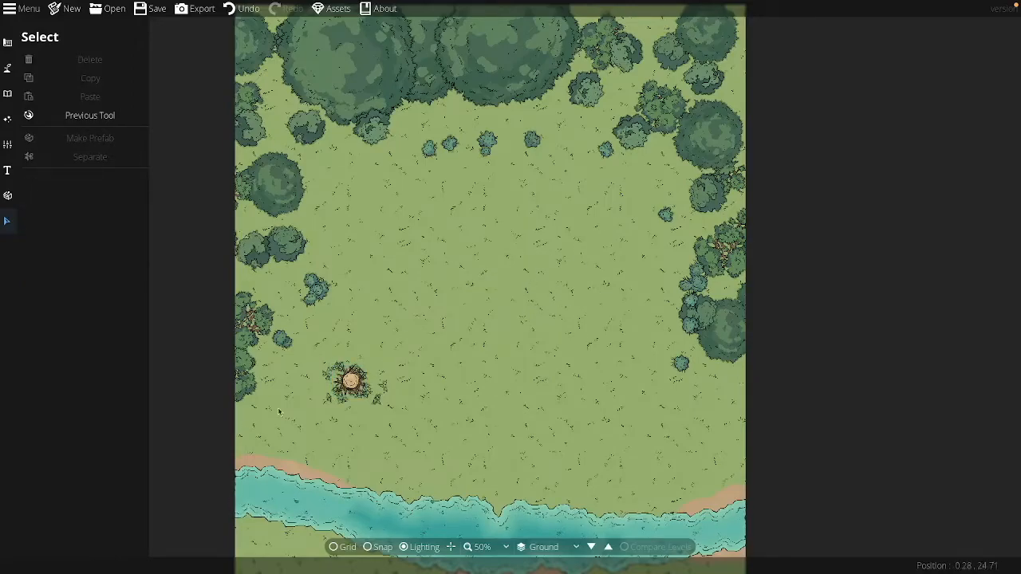
pyautogui.moveTo(520, 356); pyautogui.dragTo(522, 444)
pyautogui.moveTo(440, 438); pyautogui.dragTo(457, 307)
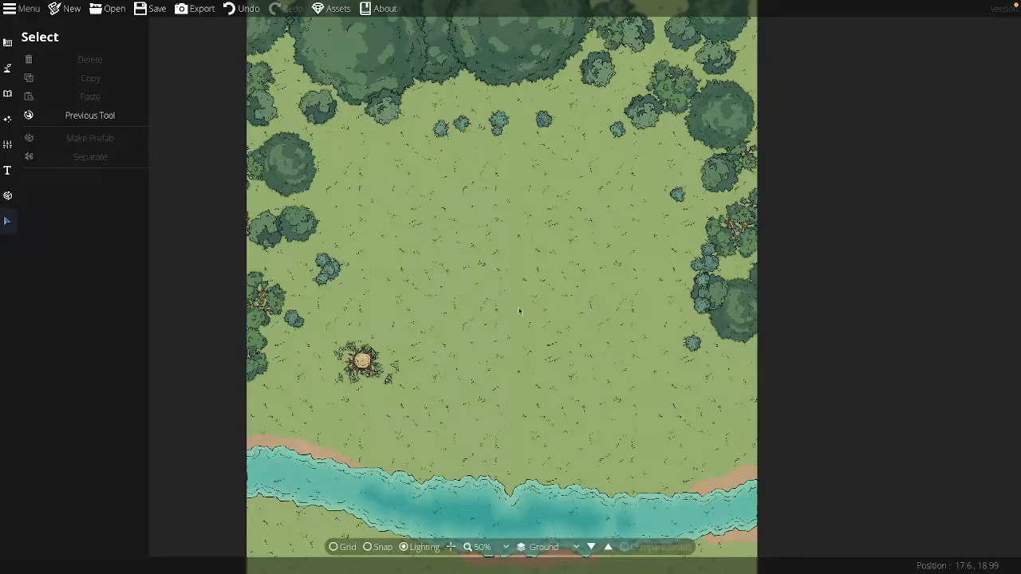
pyautogui.moveTo(314, 337); pyautogui.dragTo(461, 398)
pyautogui.click(579, 330)
# Step: Search the Object Tool's library for "tree" and choose the dense dark red tree foliage
pyautogui.click(3, 74)
pyautogui.click(6, 94)
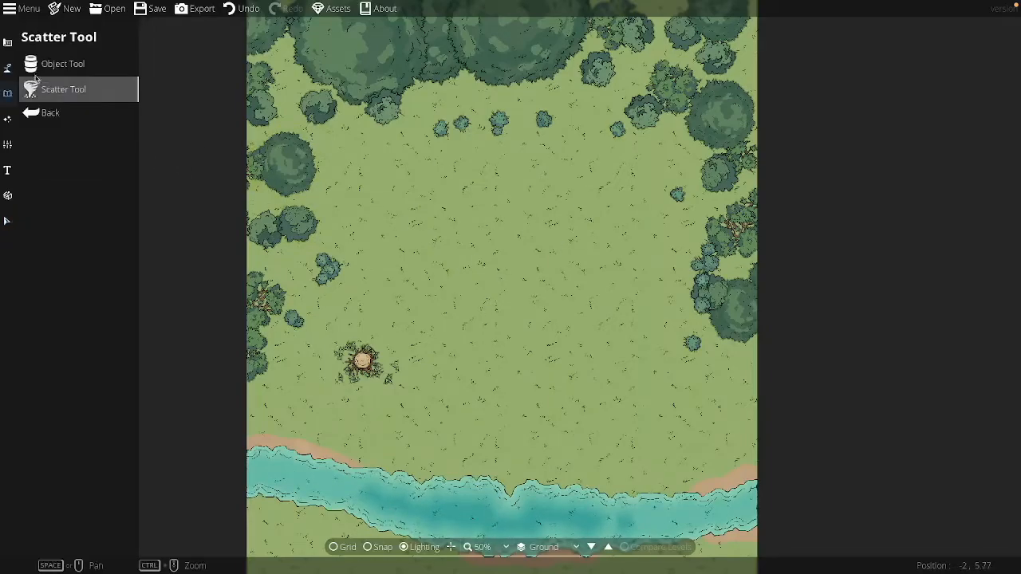
pyautogui.click(7, 69)
pyautogui.click(7, 94)
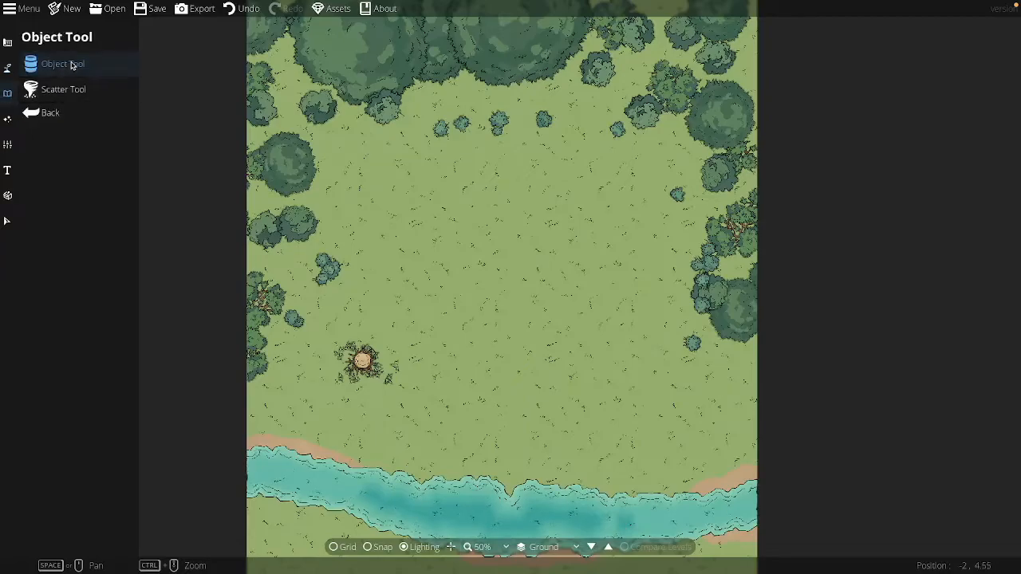
pyautogui.click(71, 65)
pyautogui.moveTo(960, 76); pyautogui.dragTo(885, 76)
pyautogui.write('trees')
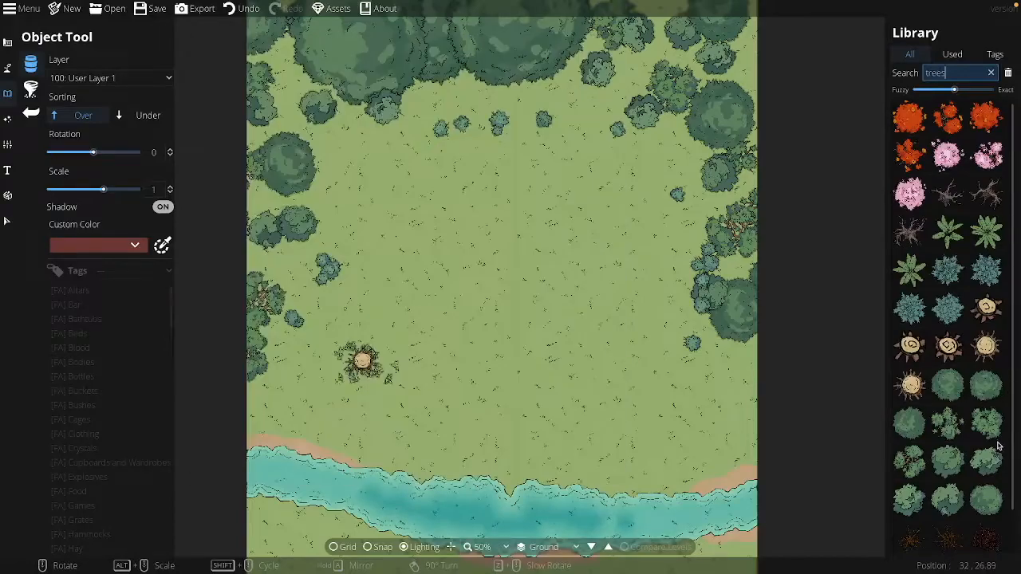
pyautogui.scroll(1, 965, 319)
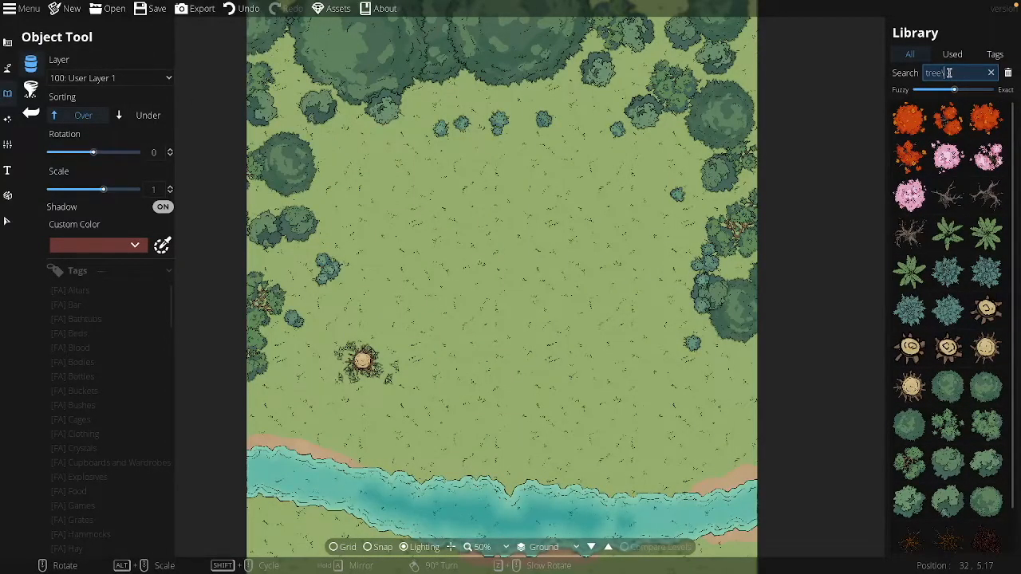
pyautogui.moveTo(962, 390)
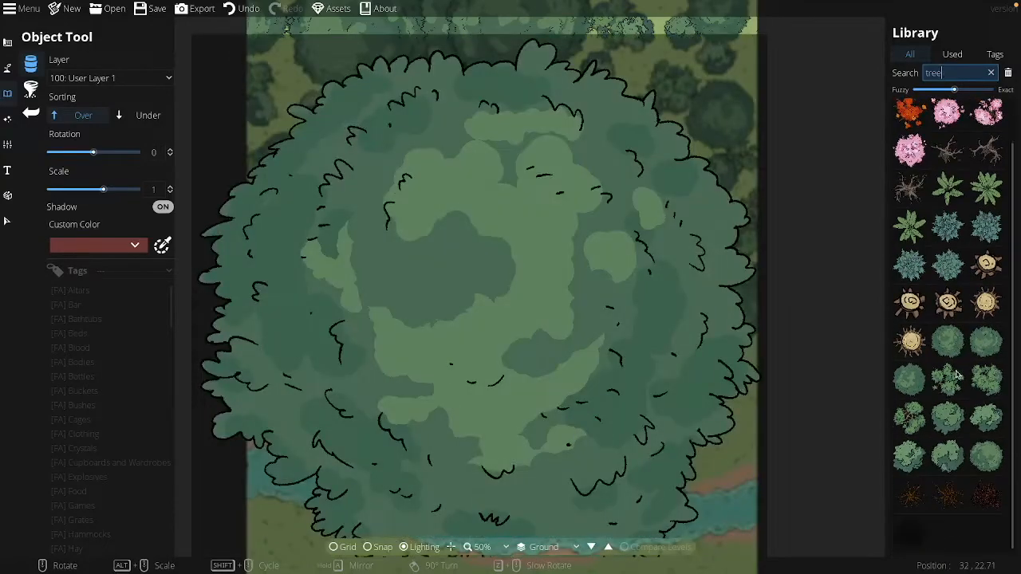
pyautogui.scroll(-1, 965, 383)
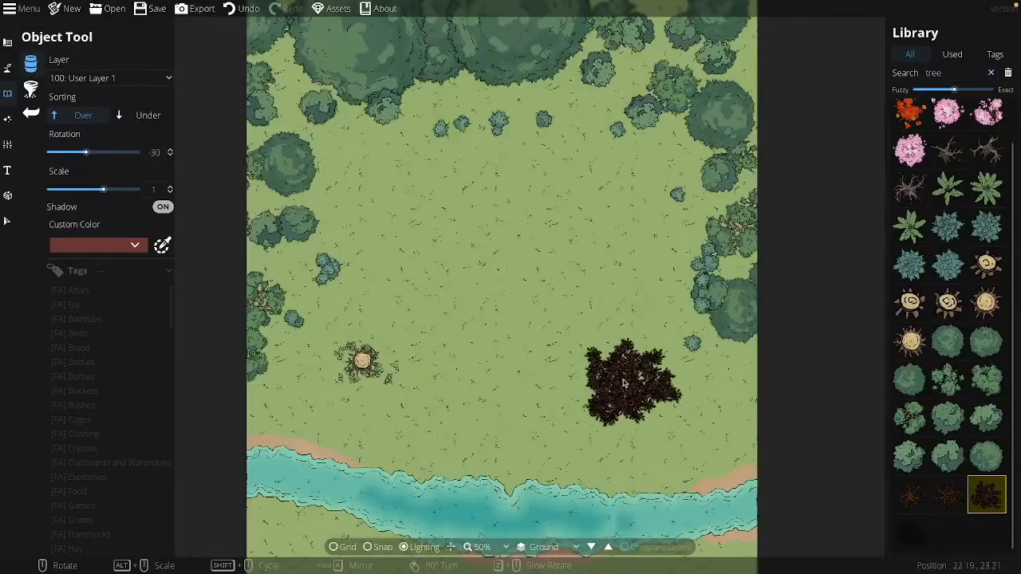
# Step: Place the dark red tree foliage in the upper middle of the clearing, rotated to -105 degrees
pyautogui.scroll(4, 625, 383)
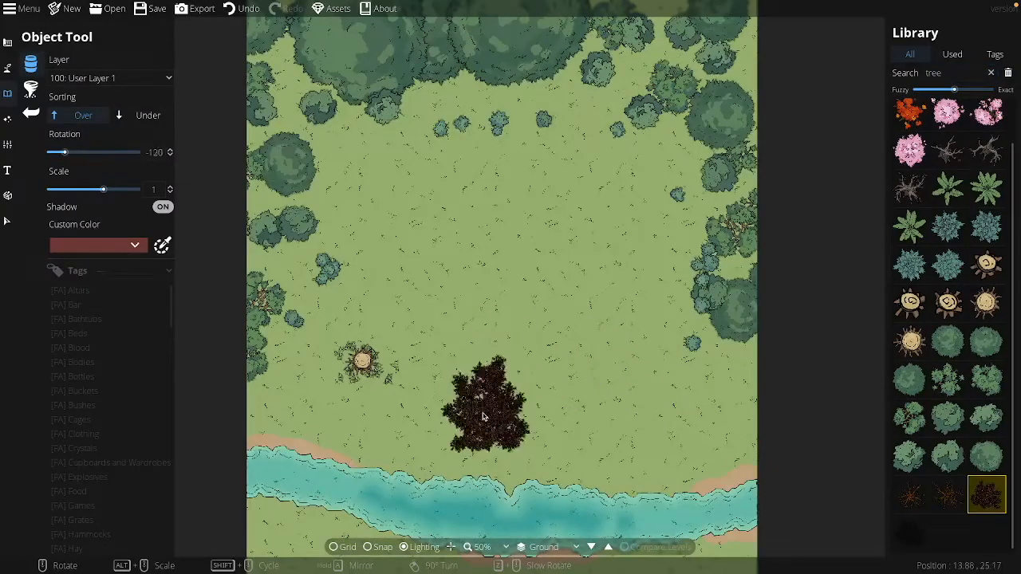
pyautogui.scroll(8, 592, 379)
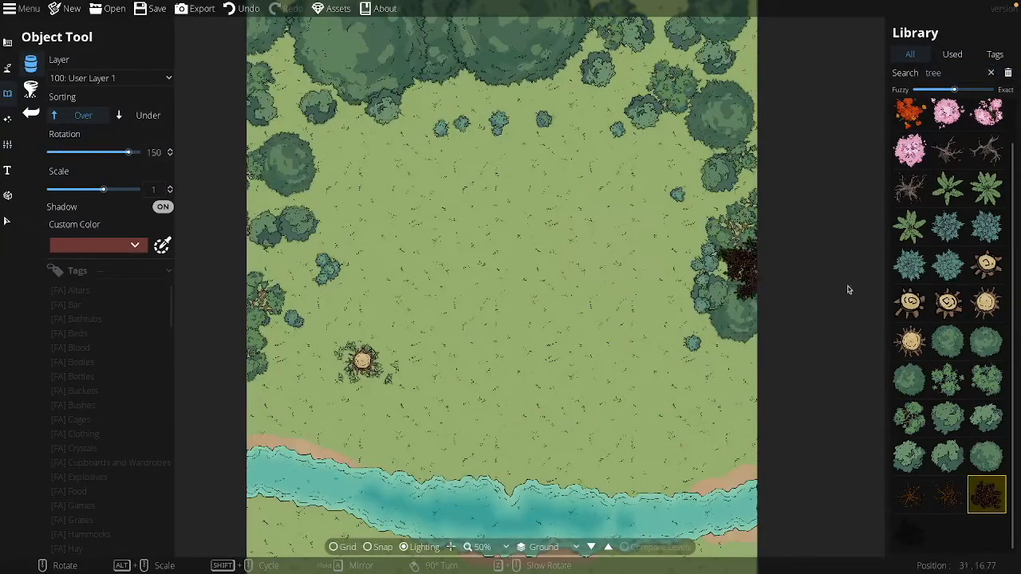
pyautogui.scroll(1, 949, 303)
pyautogui.scroll(-17, 563, 191)
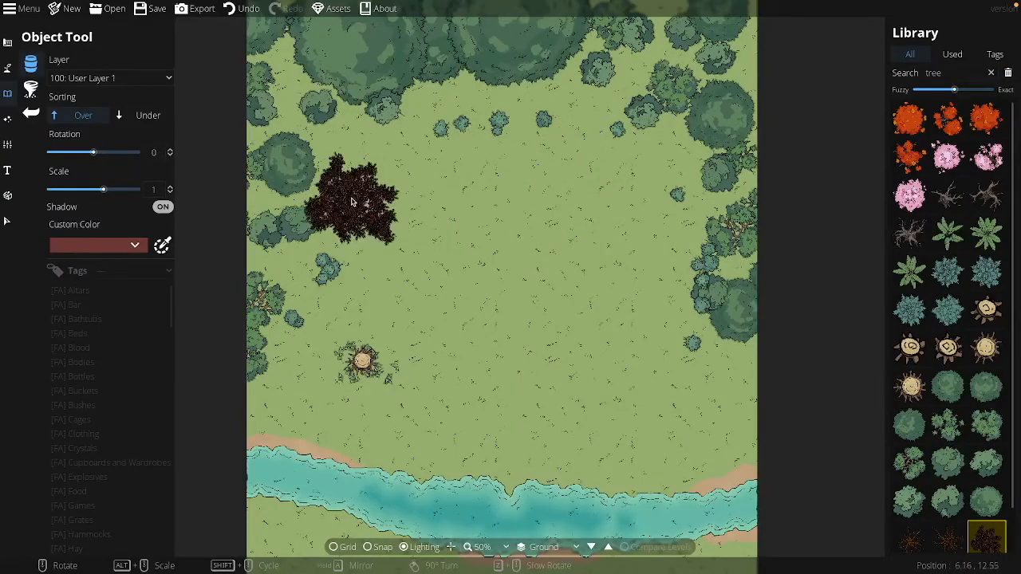
pyautogui.click(489, 228)
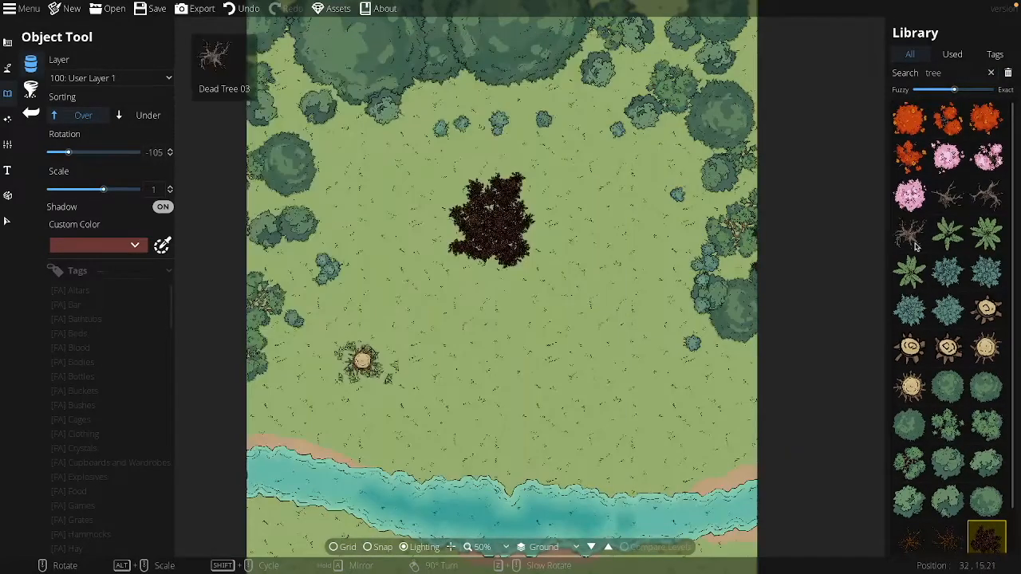
# Step: Place Dead Tree 03, rotated to -135 degrees, on the grass just right of the dark red foliage
pyautogui.click(915, 245)
pyautogui.scroll(-2, 582, 239)
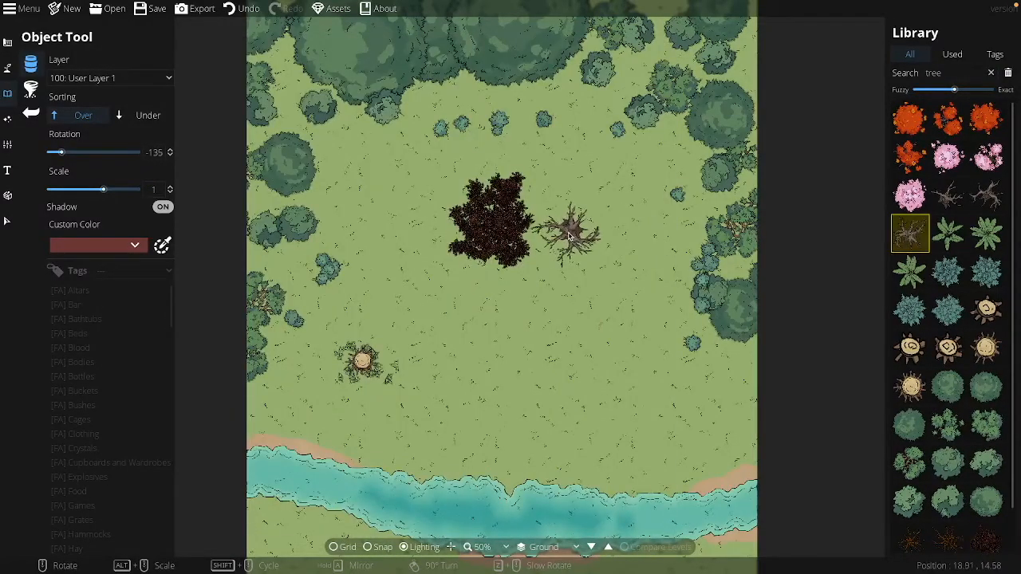
pyautogui.scroll(4, 594, 249)
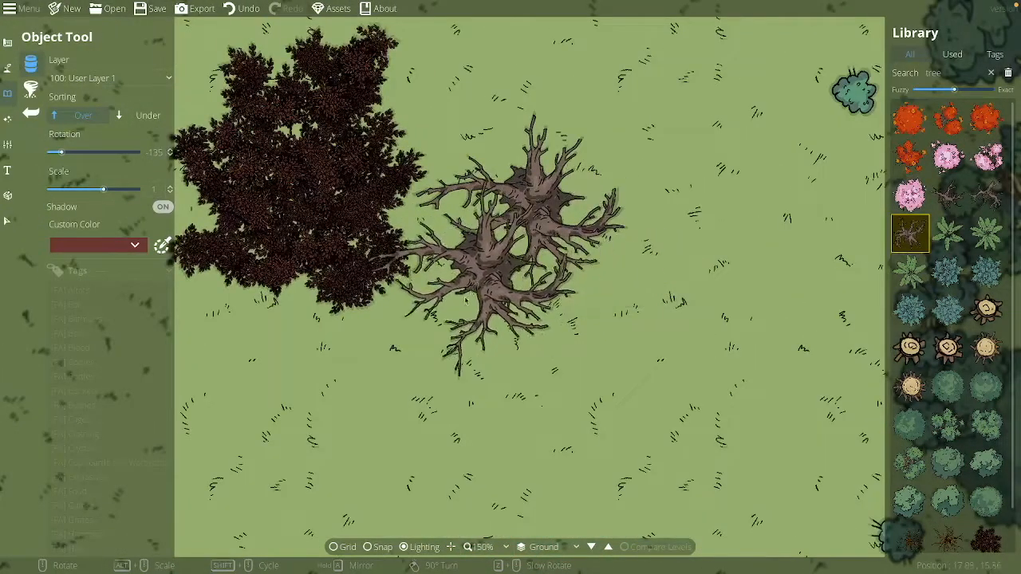
pyautogui.click(584, 252)
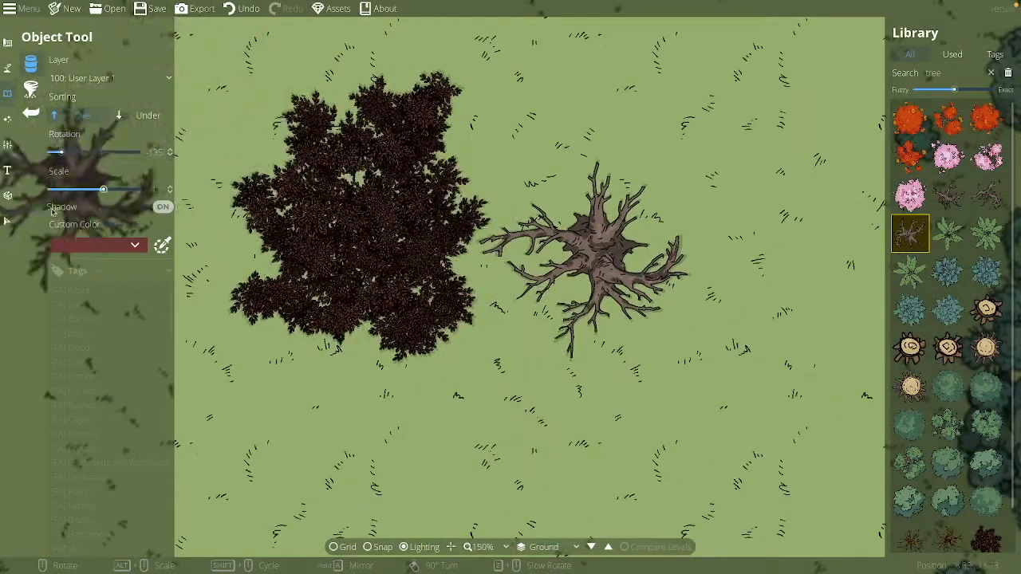
# Step: Select the dead tree and move it slightly to the right, clear of the dark red foliage
pyautogui.click(7, 221)
pyautogui.click(338, 209)
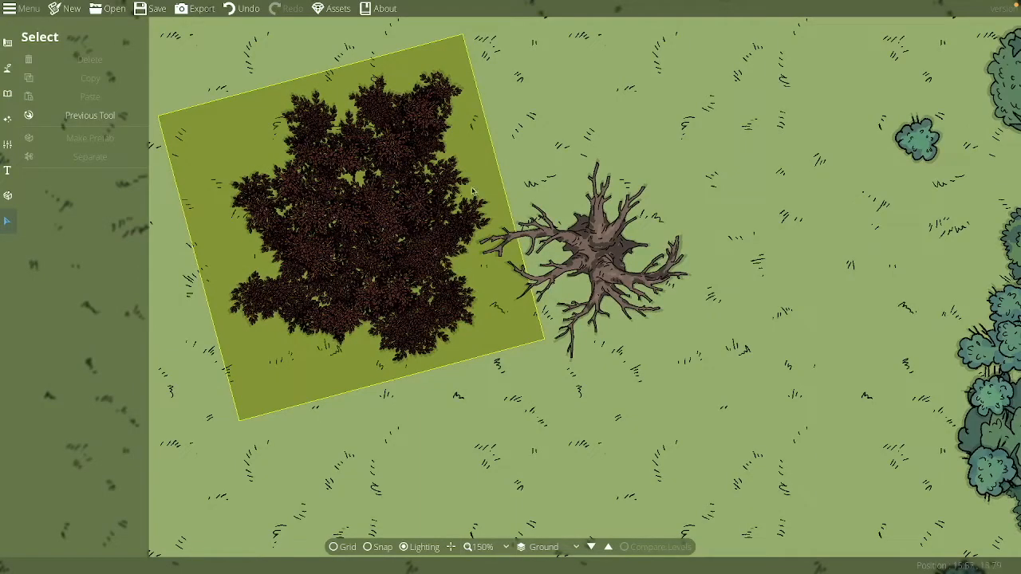
pyautogui.click(530, 149)
pyautogui.click(416, 187)
pyautogui.moveTo(636, 275)
pyautogui.mouseDown()
pyautogui.moveTo(654, 260)
pyautogui.moveTo(630, 264)
pyautogui.mouseUp()
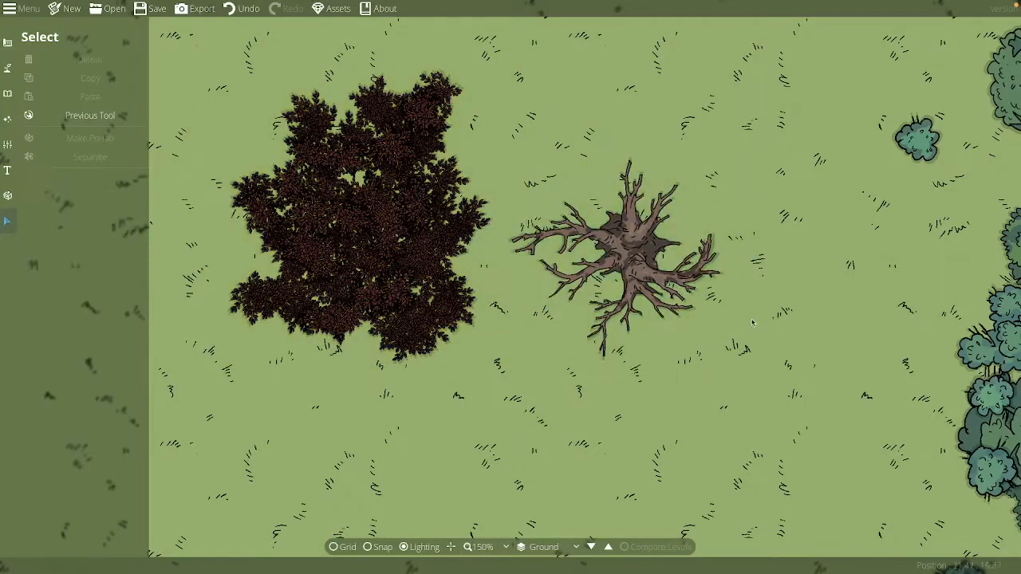
pyautogui.click(626, 263)
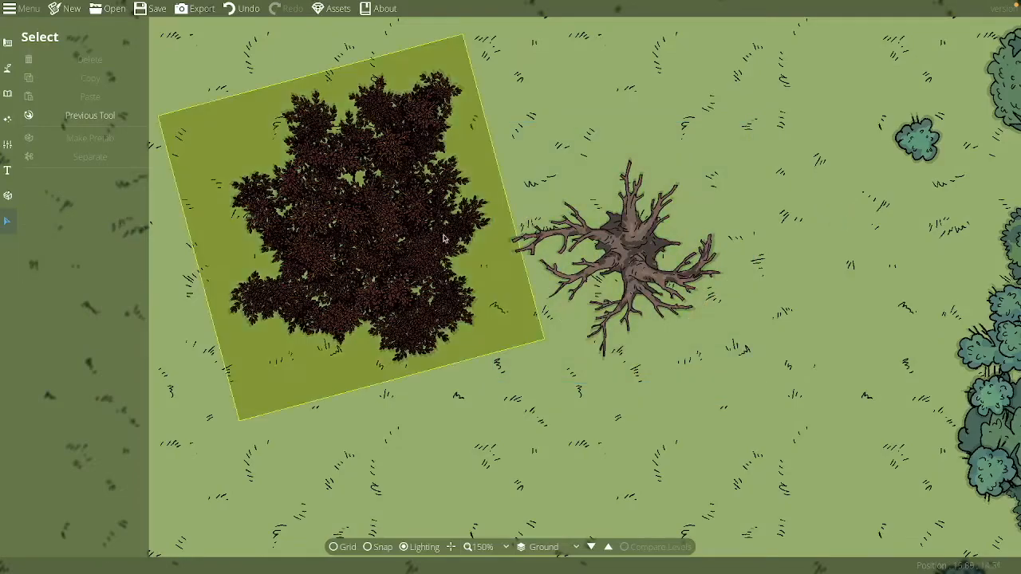
pyautogui.moveTo(492, 163); pyautogui.dragTo(497, 181)
pyautogui.moveTo(259, 74); pyautogui.dragTo(776, 347)
pyautogui.click(888, 388)
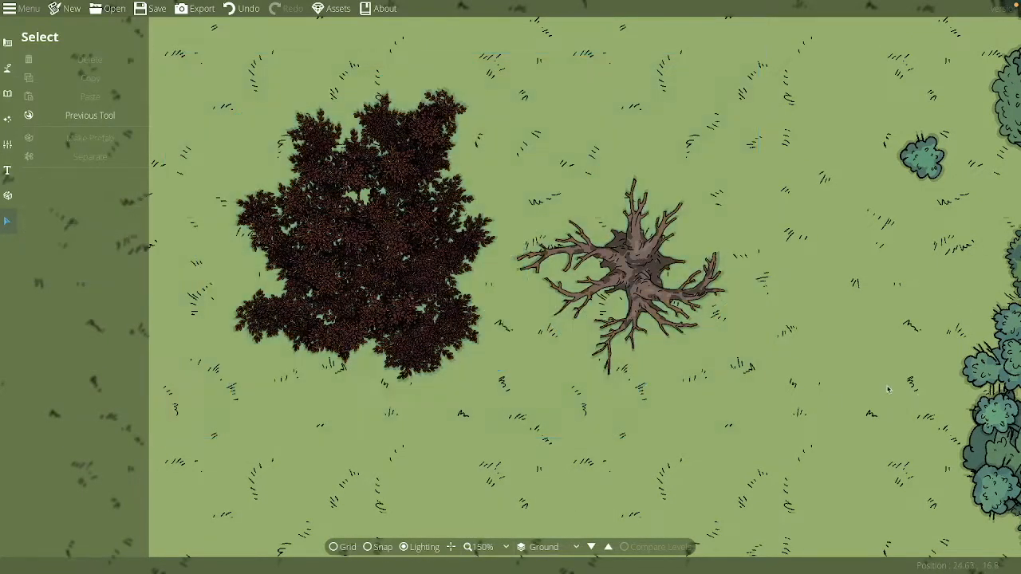
pyautogui.moveTo(847, 322); pyautogui.dragTo(535, 340)
pyautogui.moveTo(750, 453); pyautogui.dragTo(937, 460)
pyautogui.click(274, 246)
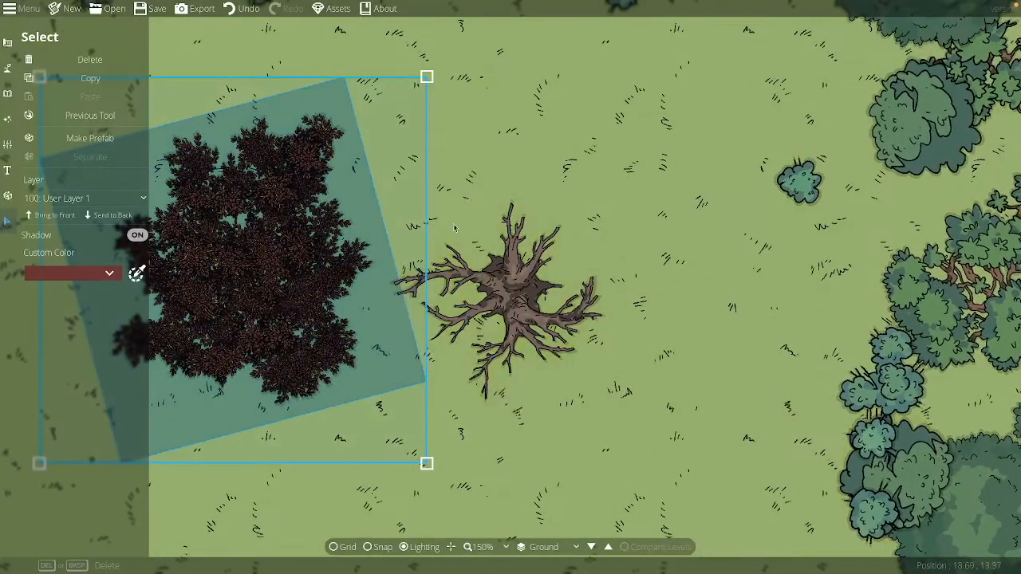
pyautogui.moveTo(403, 270); pyautogui.dragTo(597, 235)
pyautogui.click(739, 183)
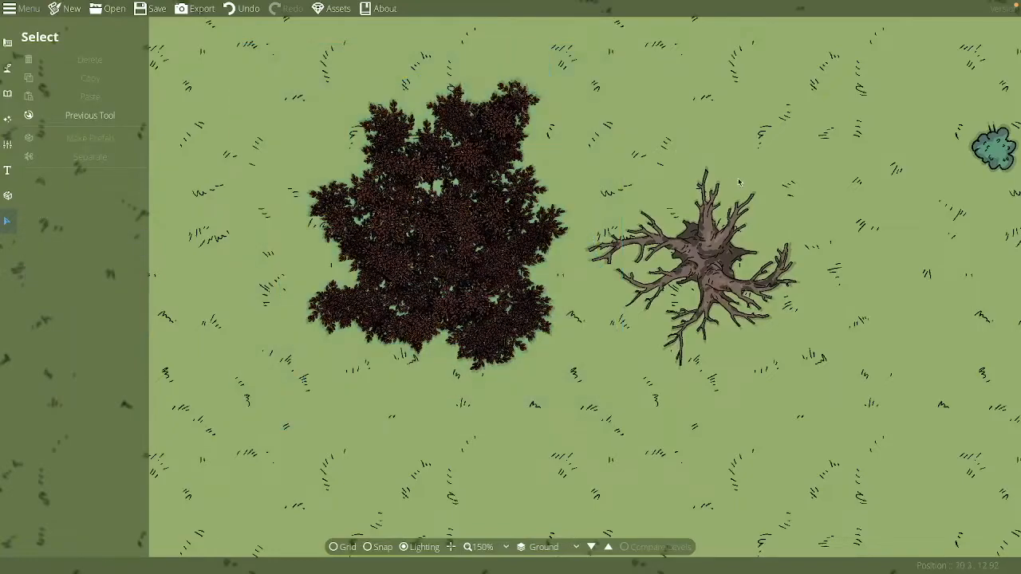
# Step: Replace the Terrain Grass texture of the Terrain Brush's first slot with Grass A 03
pyautogui.click(8, 67)
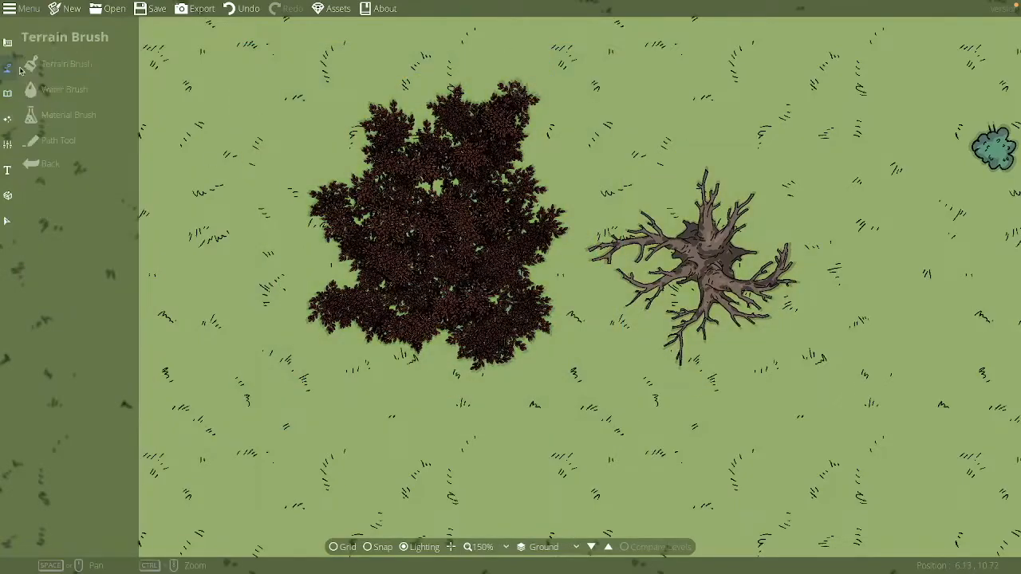
pyautogui.click(112, 206)
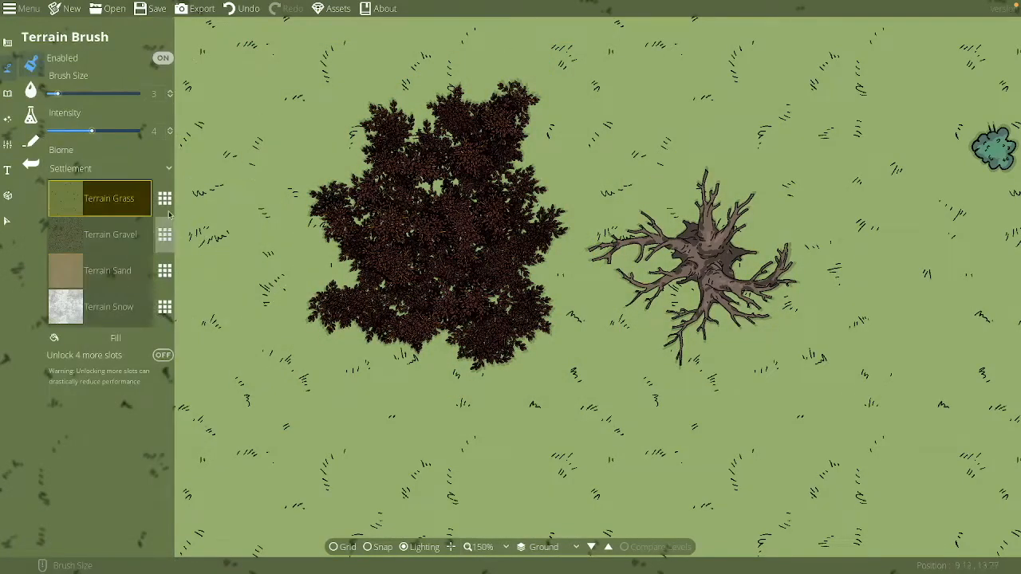
pyautogui.click(164, 199)
pyautogui.scroll(-3, 274, 335)
pyautogui.click(239, 371)
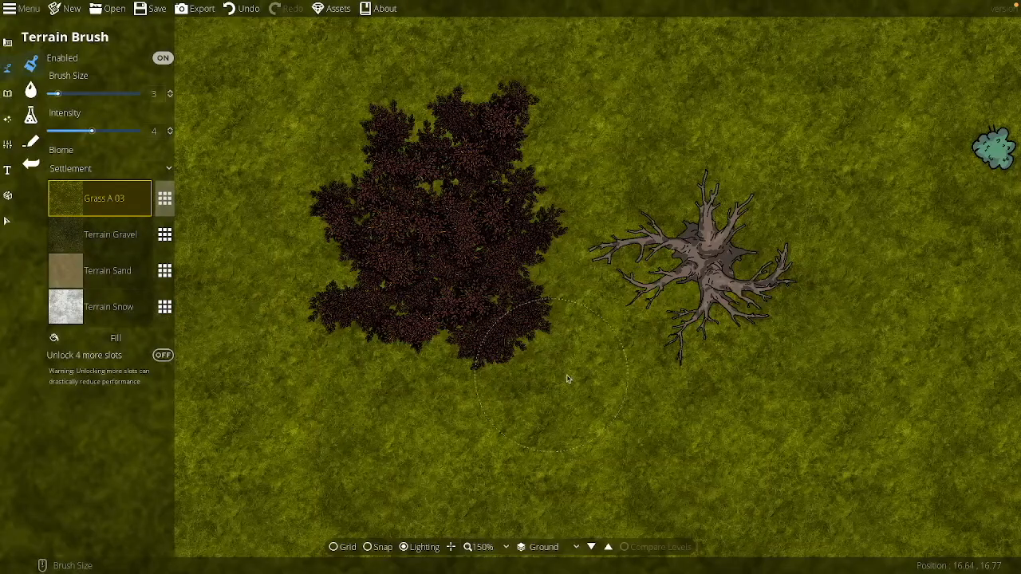
# Step: Examine the whole map with the new grass texture, from the upper tree line down to the river
pyautogui.press('a')
pyautogui.press('s')
pyautogui.scroll(-2, 587, 309)
pyautogui.scroll(-2, 584, 308)
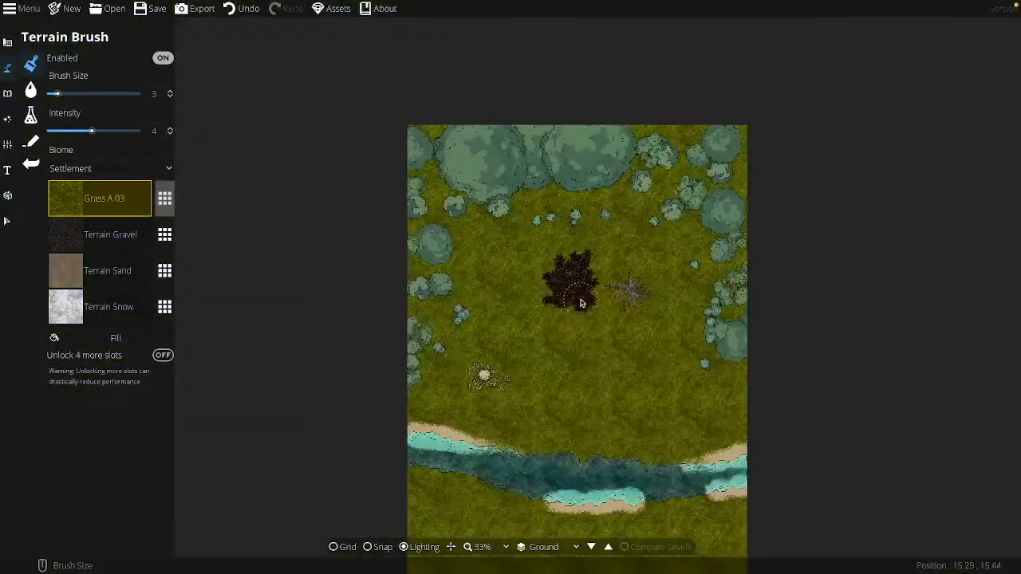
pyautogui.scroll(1, 581, 303)
pyautogui.press('s')
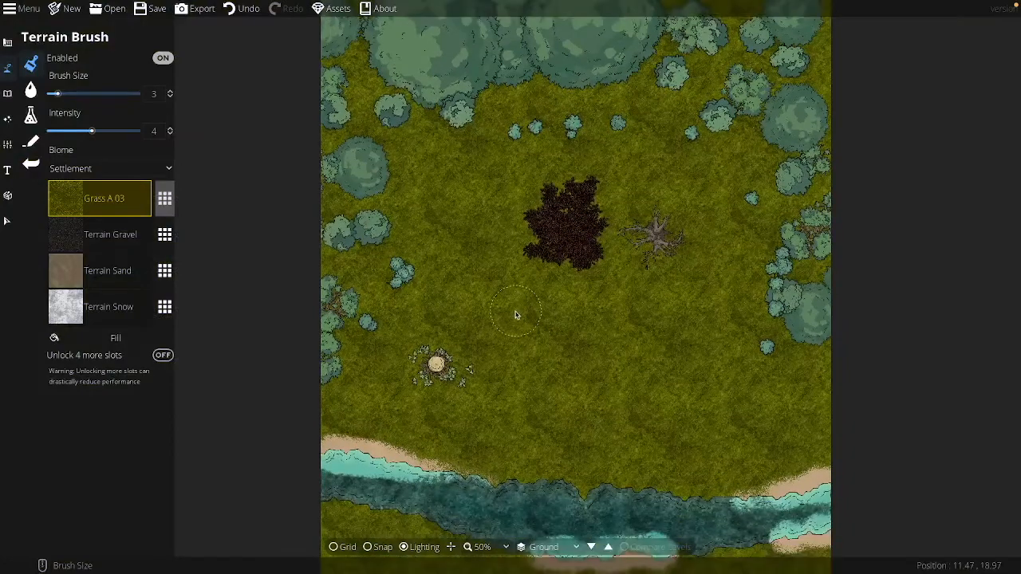
pyautogui.moveTo(487, 104); pyautogui.dragTo(450, 207)
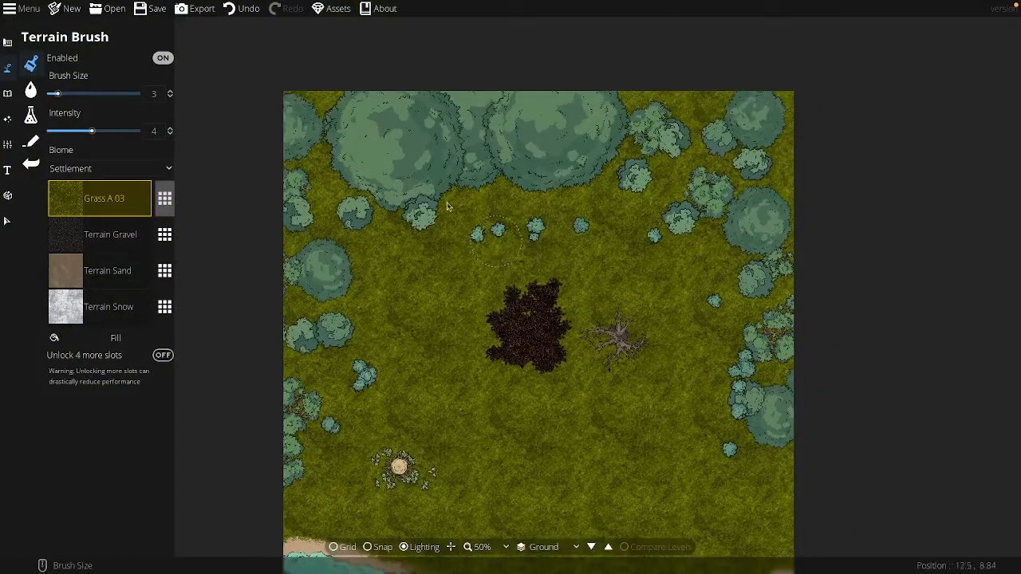
pyautogui.scroll(4, 471, 379)
pyautogui.moveTo(549, 394); pyautogui.dragTo(542, 356)
pyautogui.scroll(-6, 544, 391)
pyautogui.moveTo(579, 421); pyautogui.dragTo(545, 305)
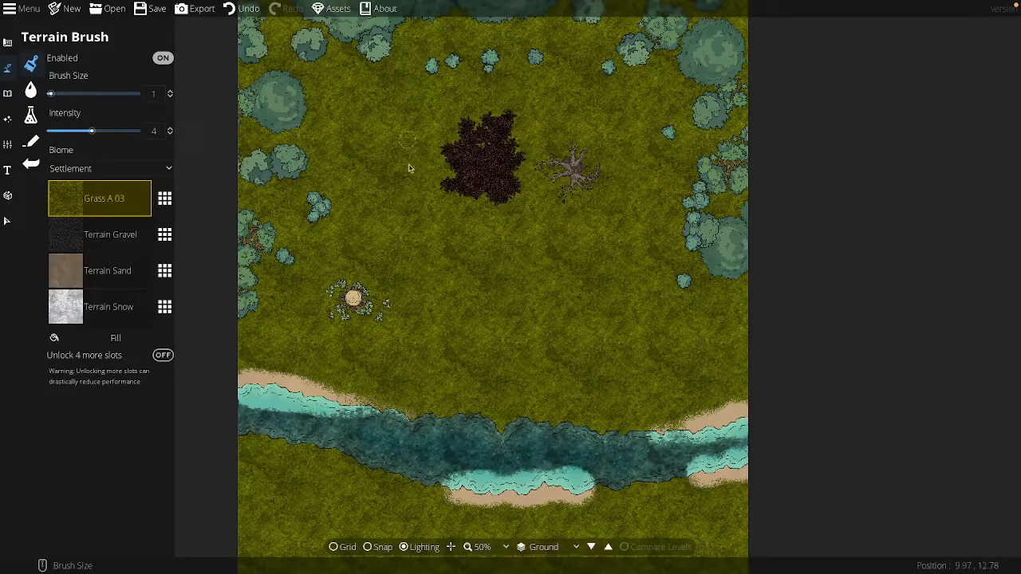
pyautogui.moveTo(567, 286); pyautogui.dragTo(464, 390)
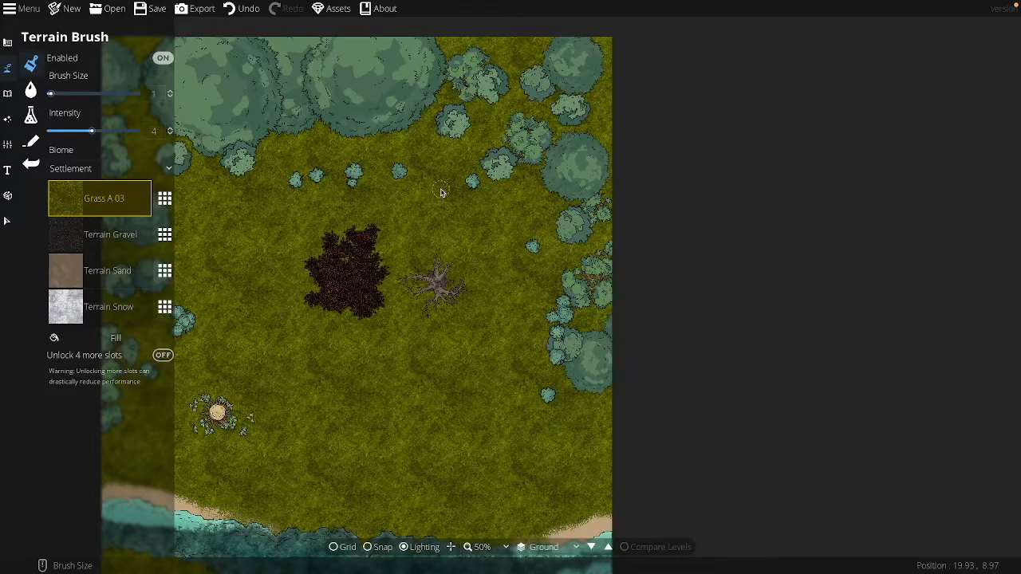
pyautogui.moveTo(375, 227); pyautogui.dragTo(401, 248)
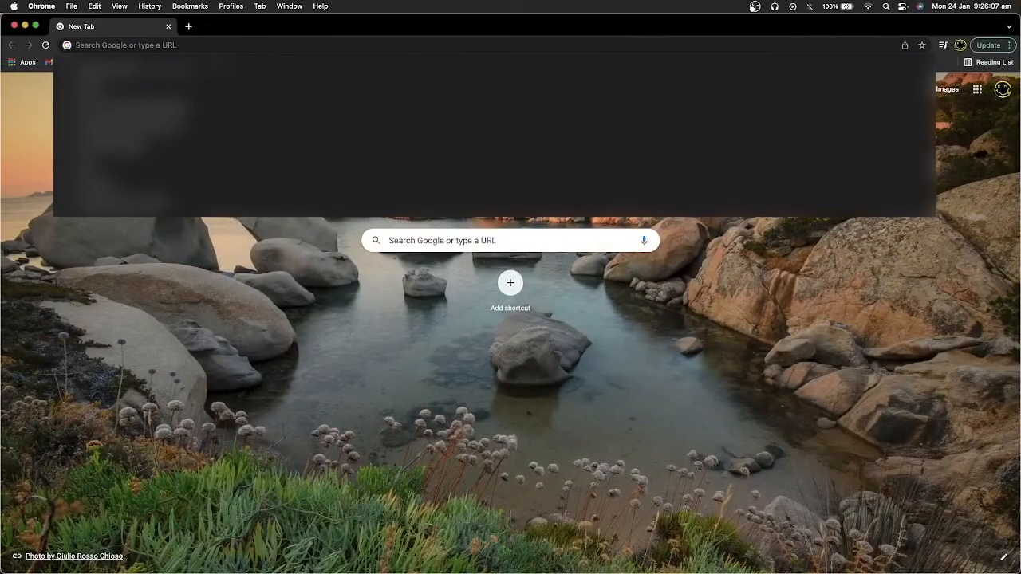
# Step: Switch to Chrome and search Google Images for "dungeondraft asset hacks"
pyautogui.click(176, 45)
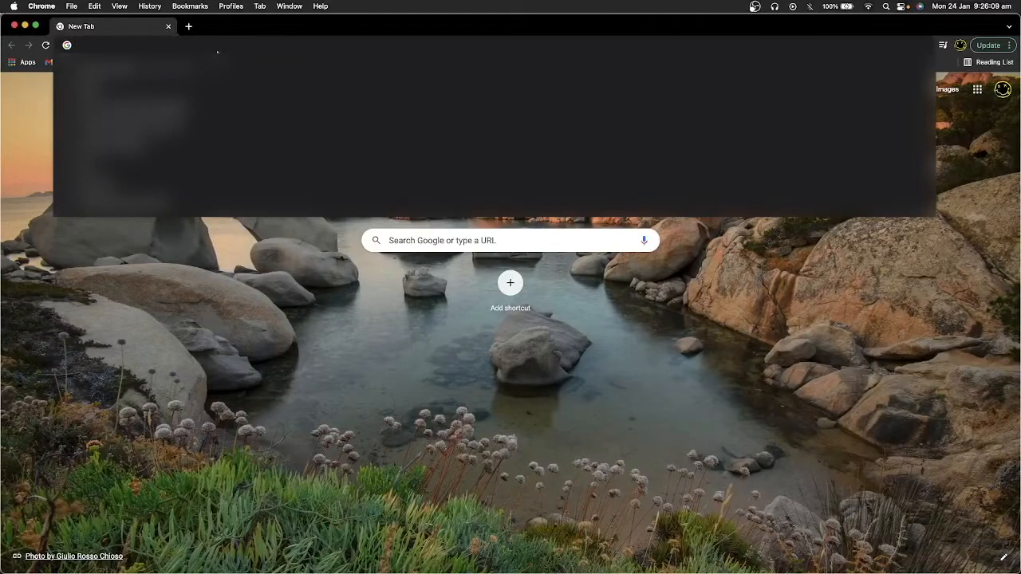
pyautogui.write('dungeon')
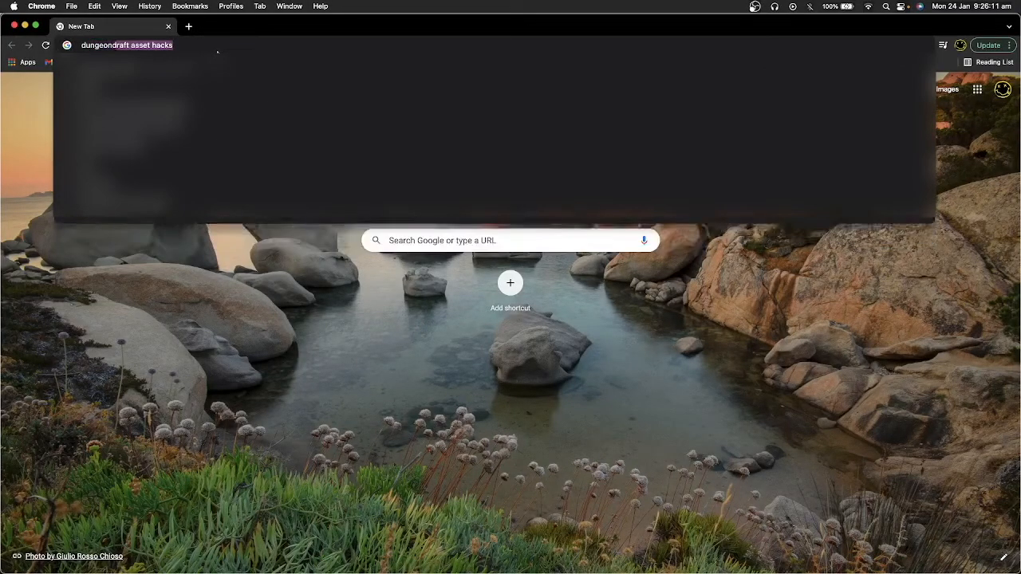
pyautogui.write('draft asset hacks')
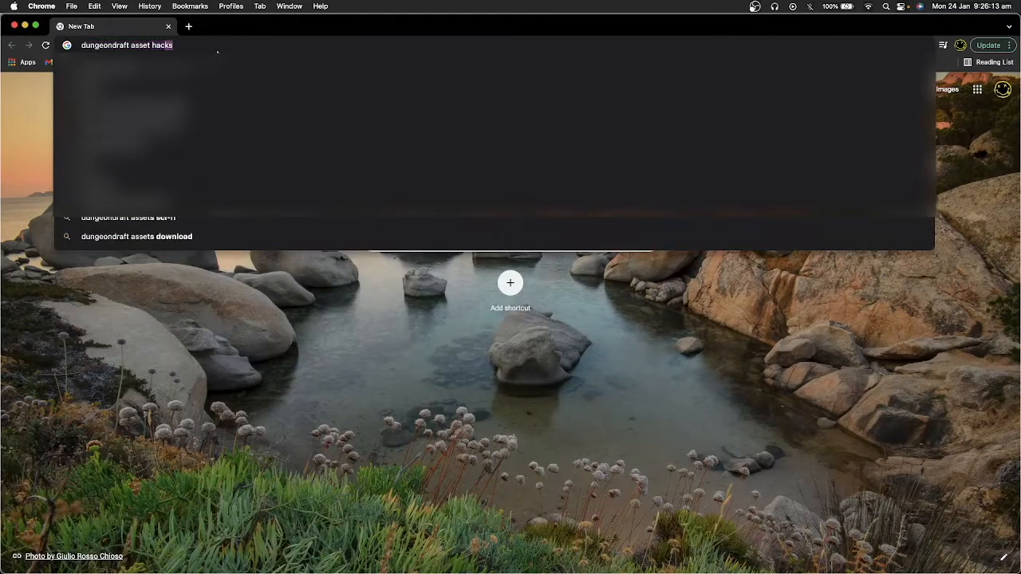
pyautogui.press('Return')
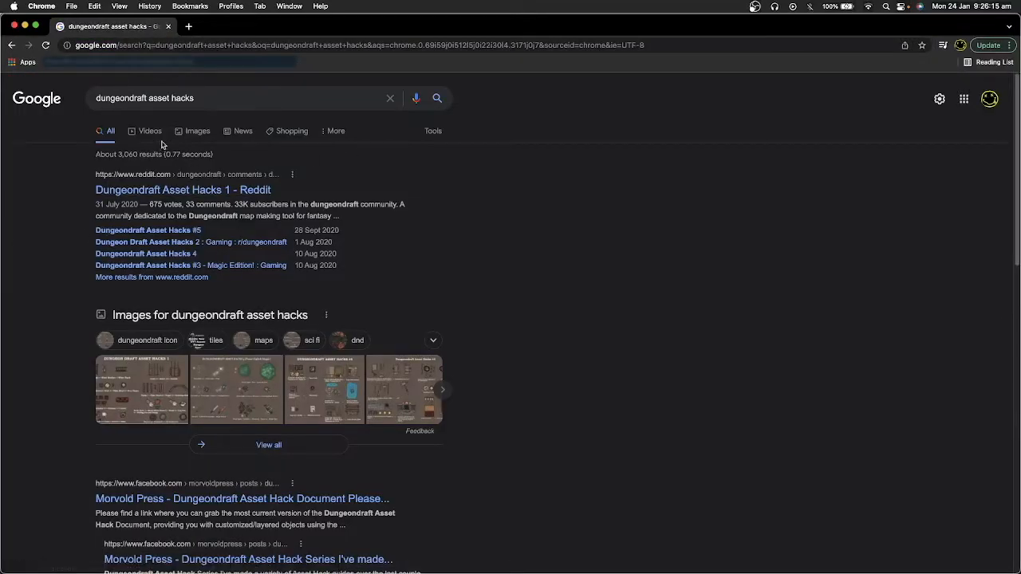
pyautogui.click(194, 131)
# Step: Open the Dungeondraft Asset Hacks 1 image and examine its object combinations, such as the wine rack and wagon, up close
pyautogui.click(152, 231)
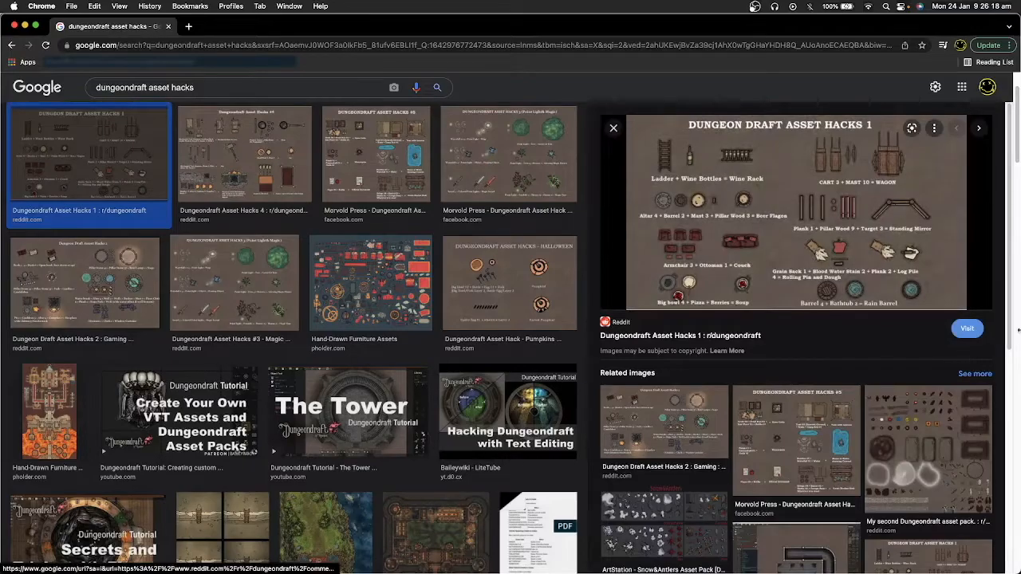
pyautogui.click(923, 240)
pyautogui.hscroll(1, 650, 241)
pyautogui.scroll(-1, 649, 241)
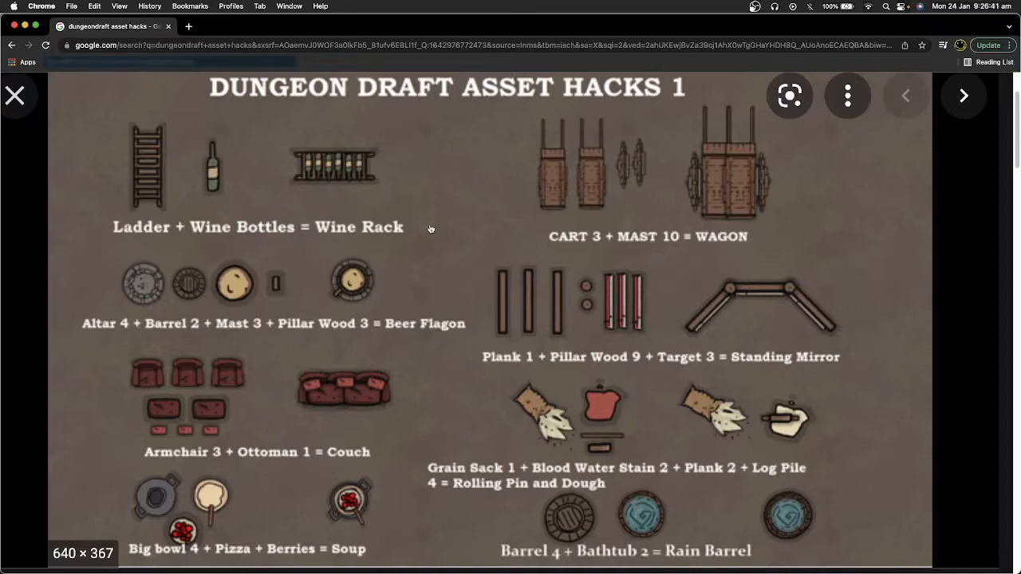
pyautogui.scroll(-1, 559, 263)
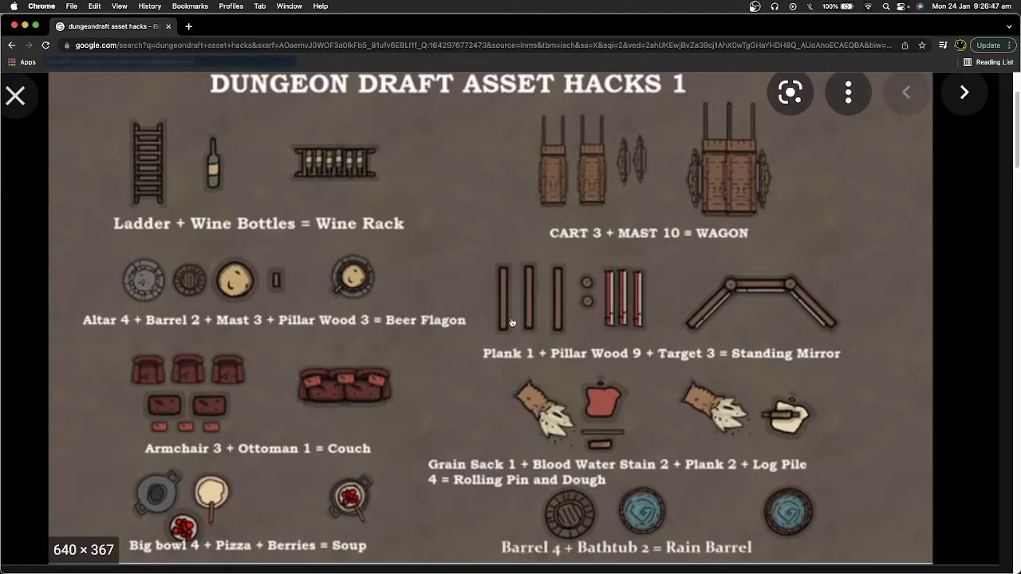
pyautogui.scroll(-2, 602, 421)
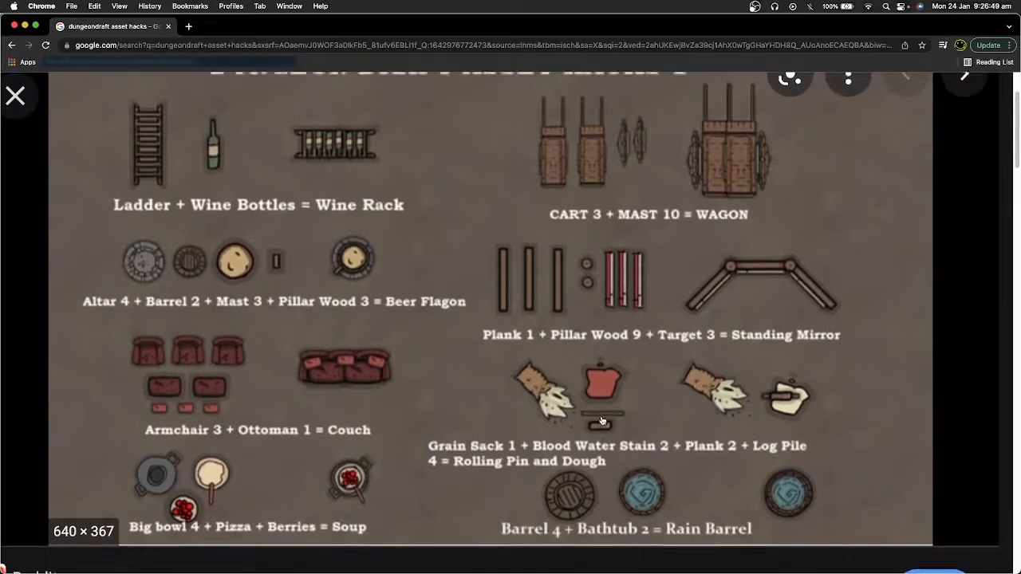
pyautogui.press('Escape')
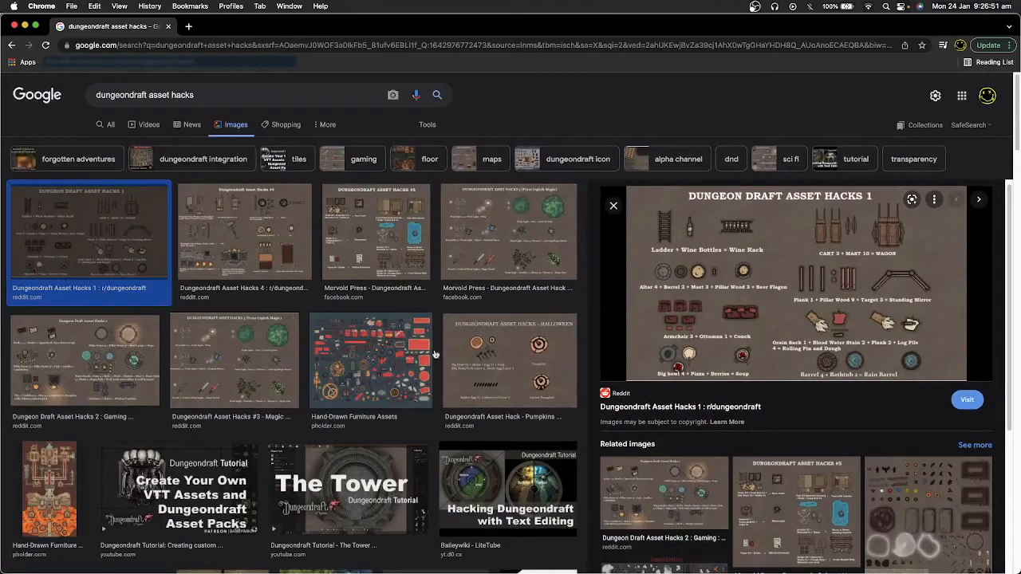
# Step: Open the Dungeondraft Asset Hacks 3 image and examine its point light and magic object combinations
pyautogui.click(239, 355)
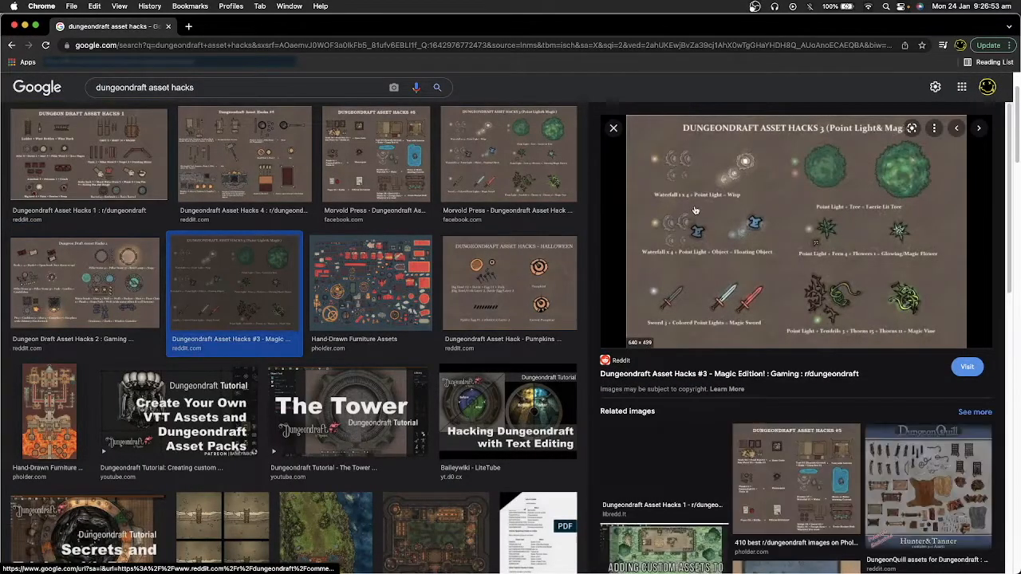
pyautogui.click(695, 210)
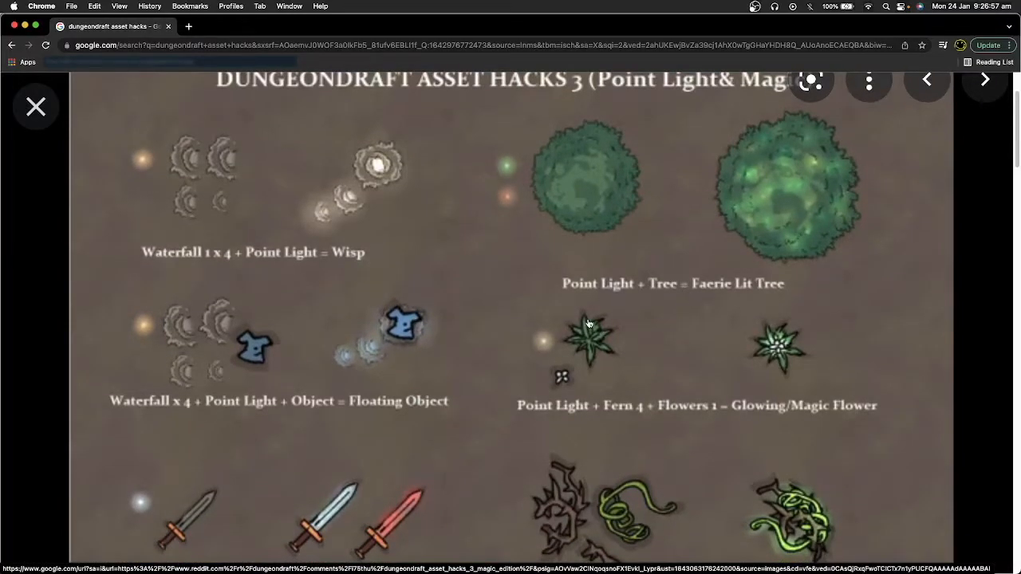
pyautogui.scroll(-3, 588, 324)
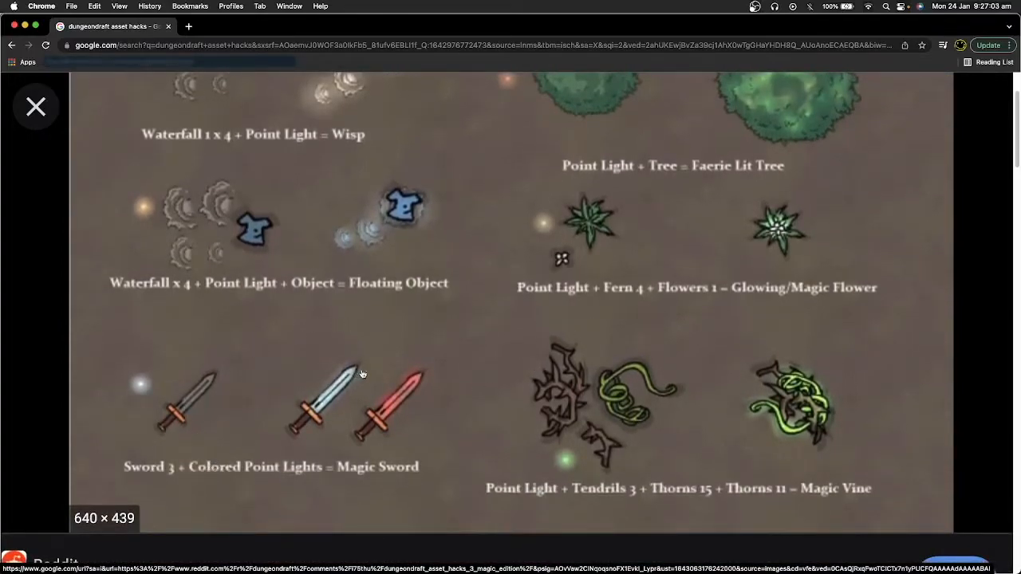
pyautogui.click(434, 316)
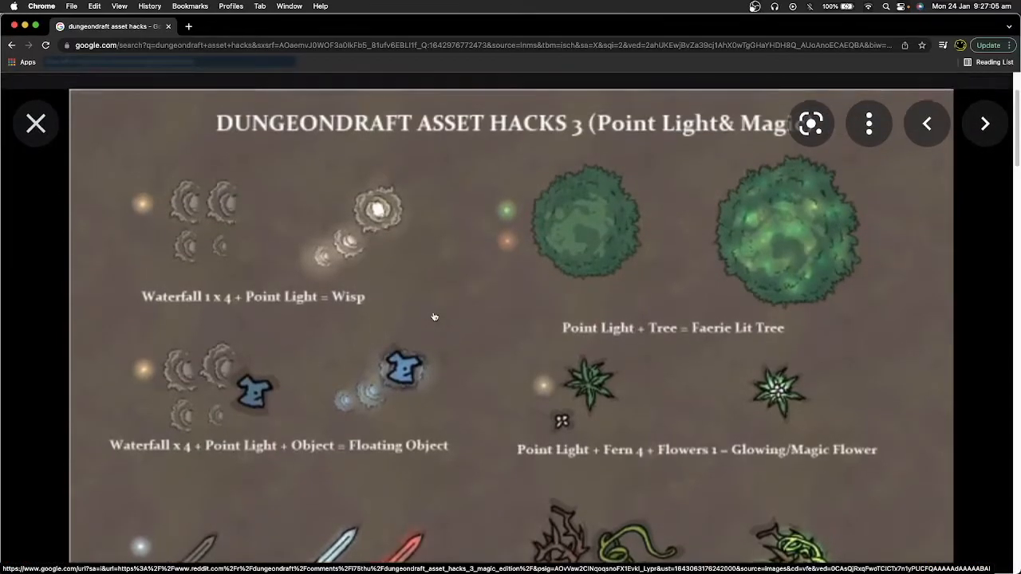
# Step: Examine the Dungeondraft Asset Hacks 2 image up close, then bring up the preview of Asset Hacks 4
pyautogui.press('Left')
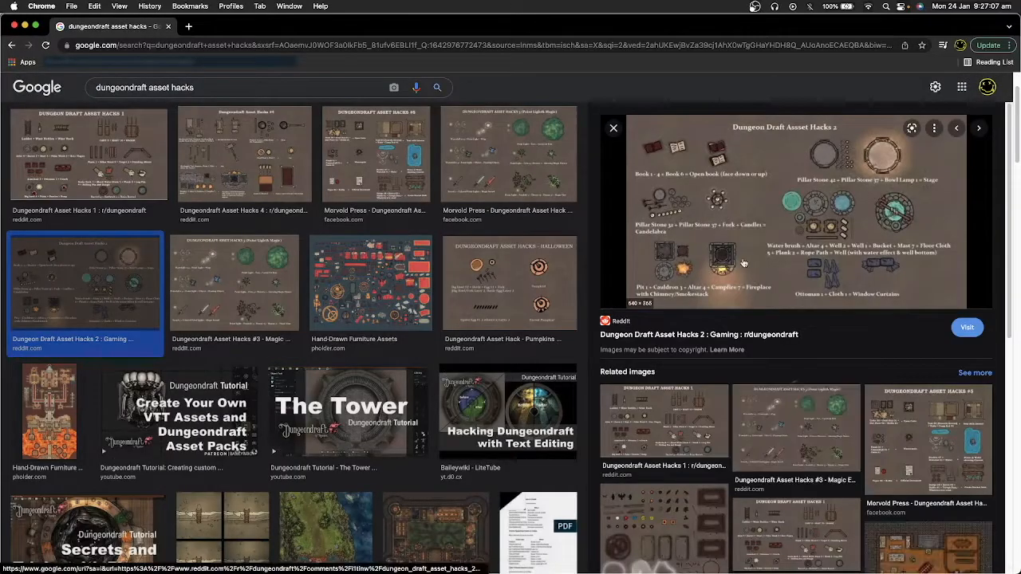
pyautogui.click(738, 259)
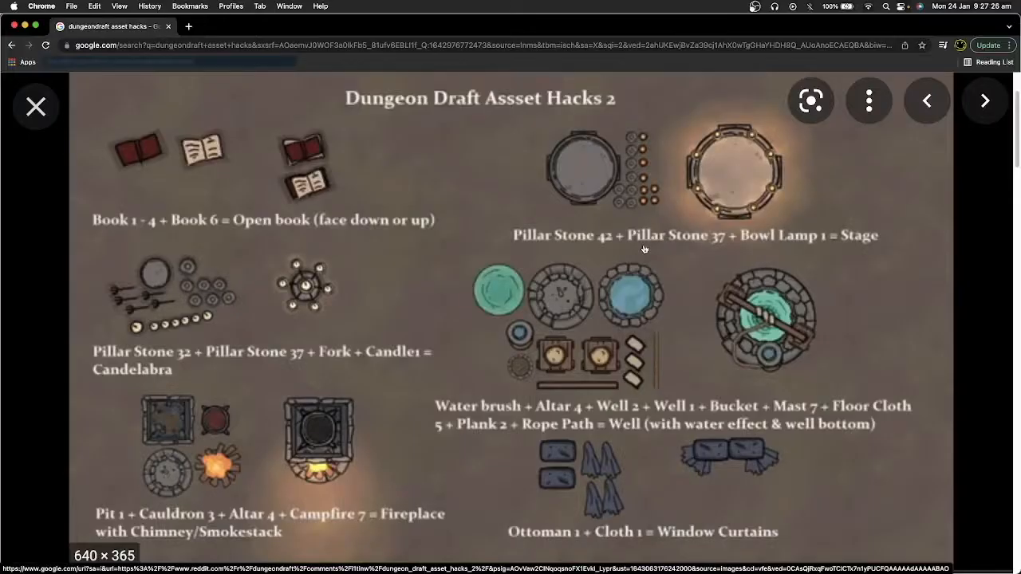
pyautogui.scroll(-5, 644, 249)
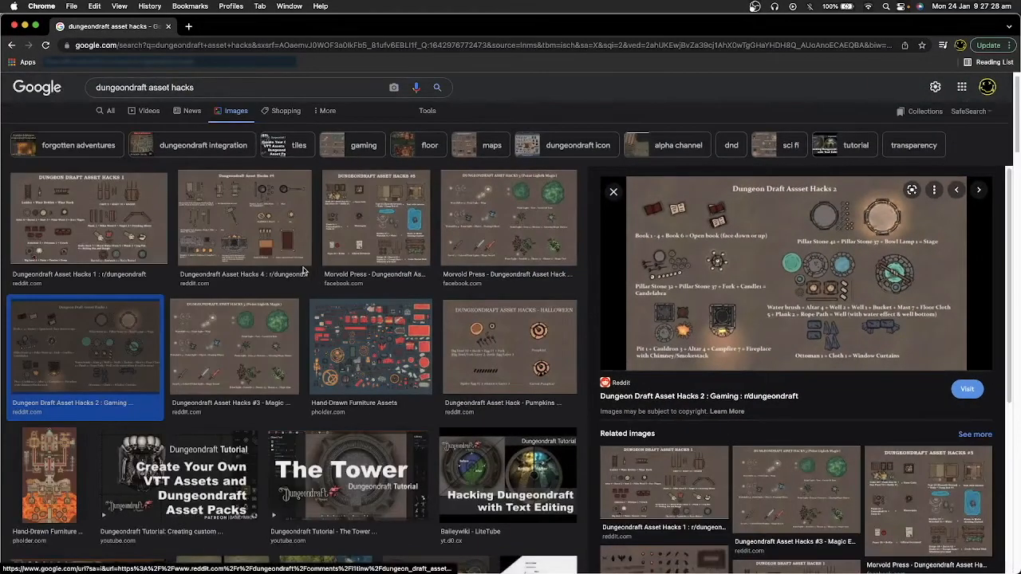
pyautogui.click(104, 237)
pyautogui.click(265, 171)
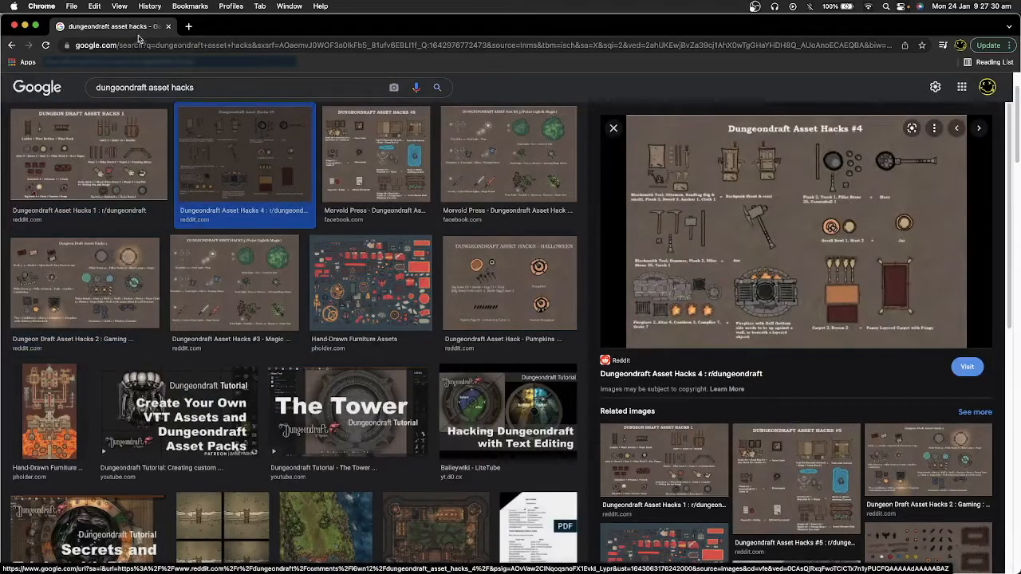
# Step: Search Google Images for "dnd maps"
pyautogui.click(169, 46)
pyautogui.write('dnd maps')
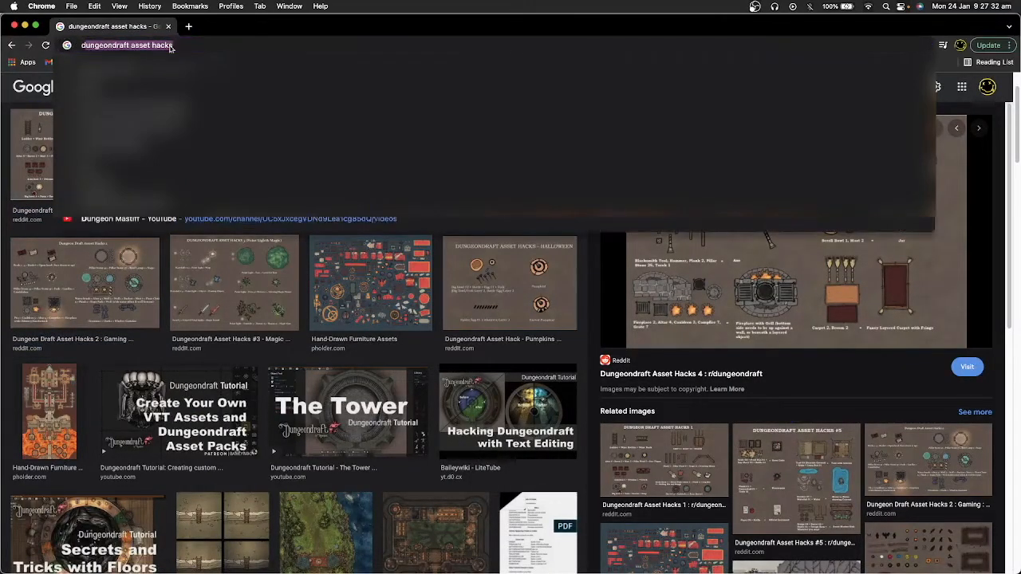
pyautogui.press('Return')
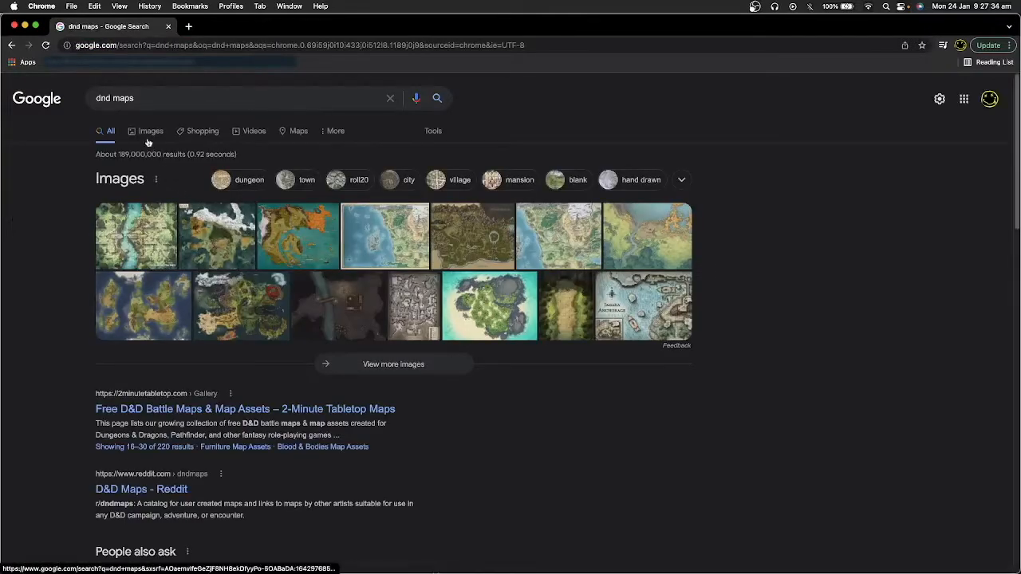
pyautogui.click(147, 132)
# Step: Open the Pinterest image of the gridded river map with the broken bridge and examine it up close
pyautogui.click(80, 232)
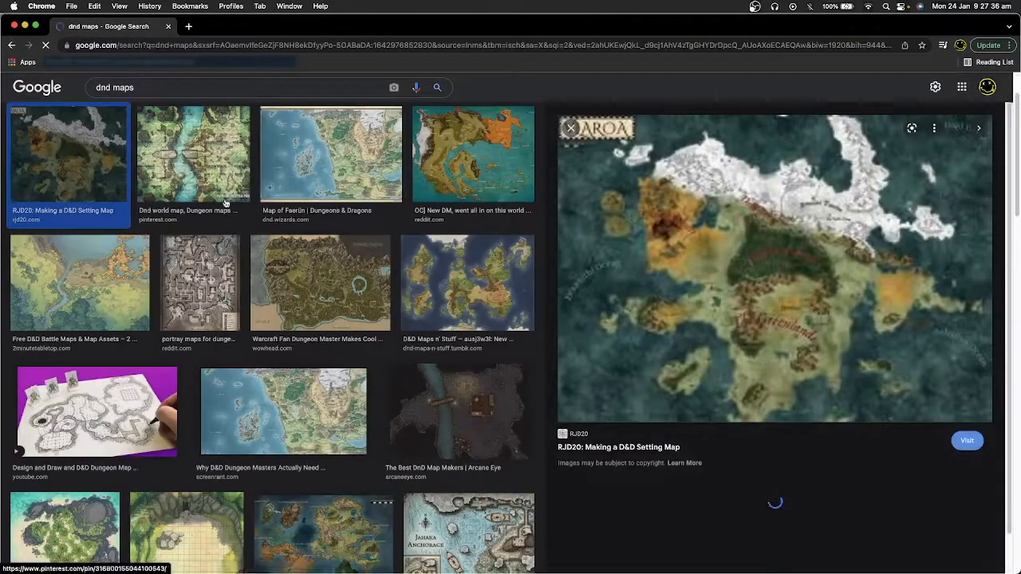
pyautogui.click(191, 151)
pyautogui.scroll(5, 660, 337)
pyautogui.scroll(-2, 660, 338)
pyautogui.rightClick(659, 337)
pyautogui.click(591, 332)
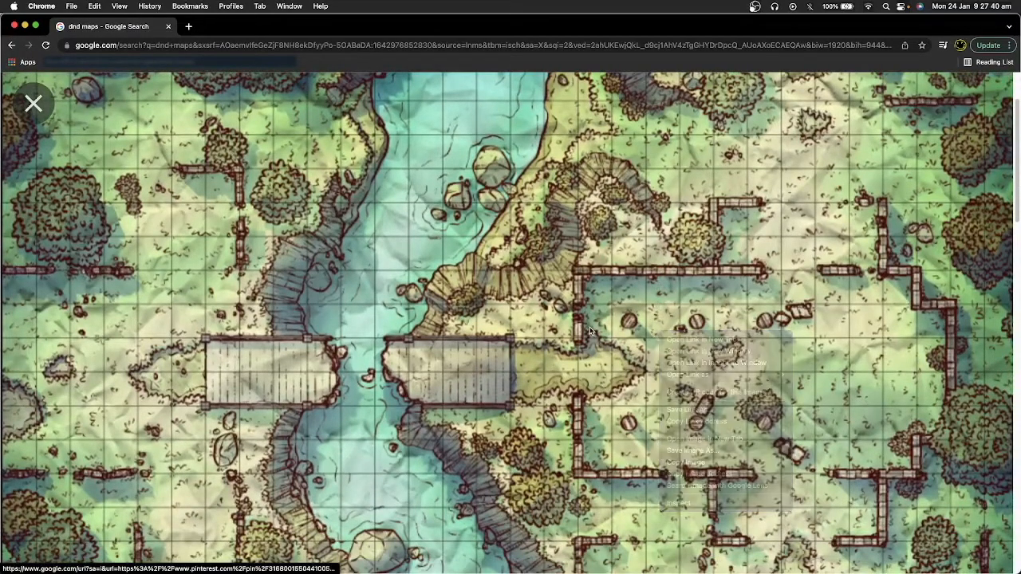
pyautogui.hscroll(-2, 274, 365)
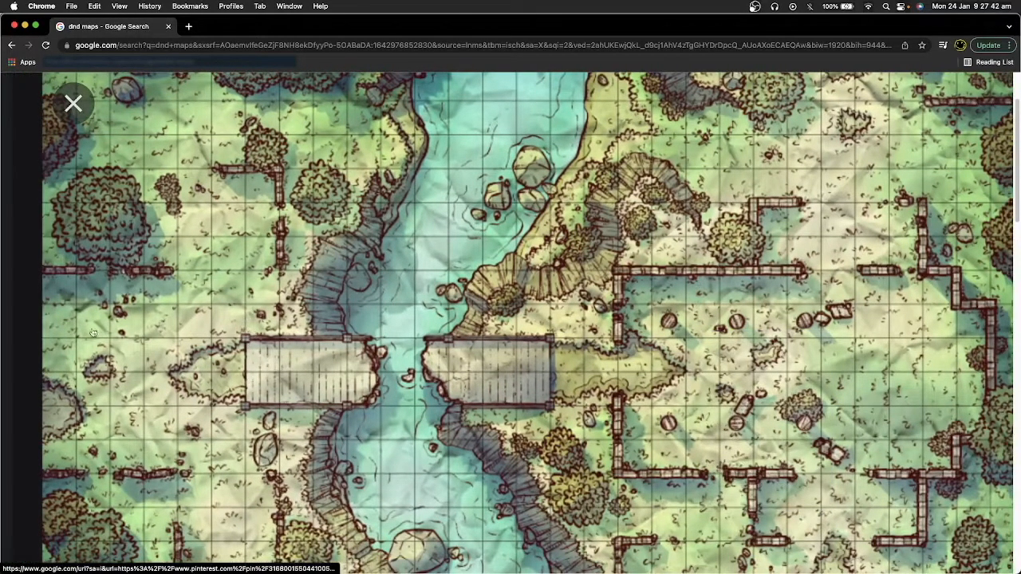
# Step: Study the trees, rocks, cliffs, riverbanks and ruined walls across the enlarged broken-bridge river map, from its upper part down to its lower edge
pyautogui.scroll(3, 120, 311)
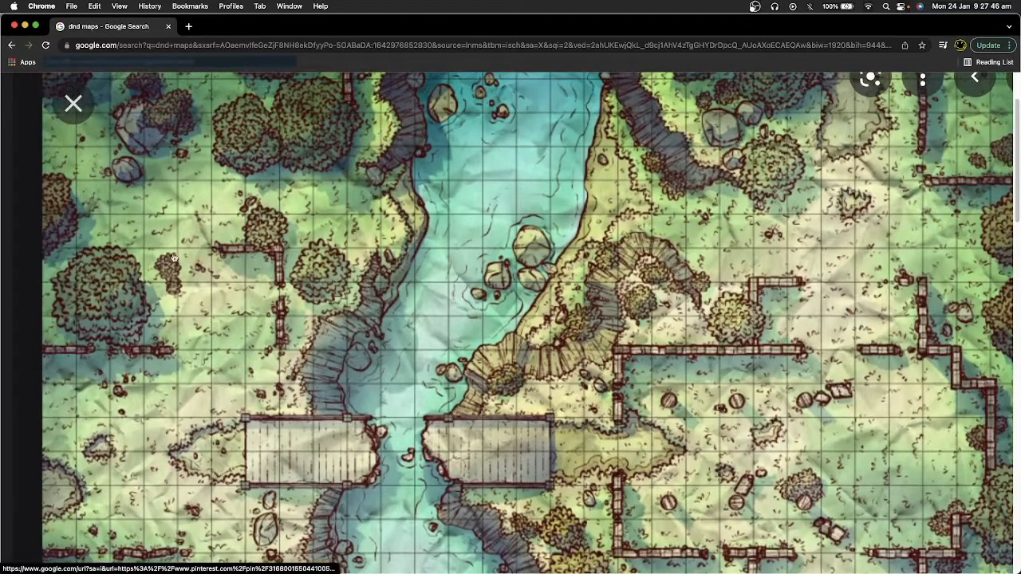
pyautogui.scroll(-1, 173, 257)
pyautogui.scroll(3, 135, 232)
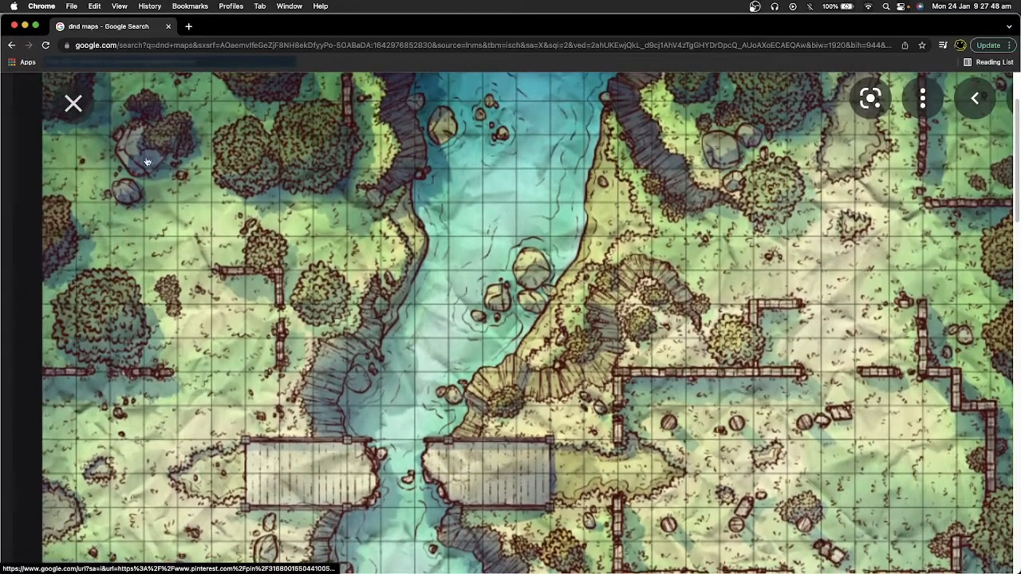
pyautogui.scroll(-5, 209, 398)
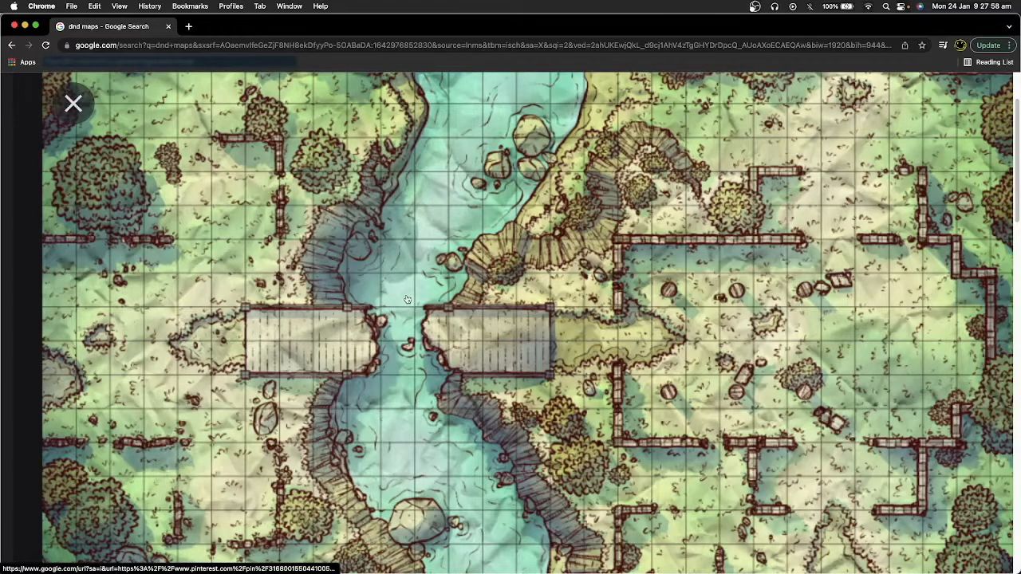
pyautogui.scroll(4, 407, 299)
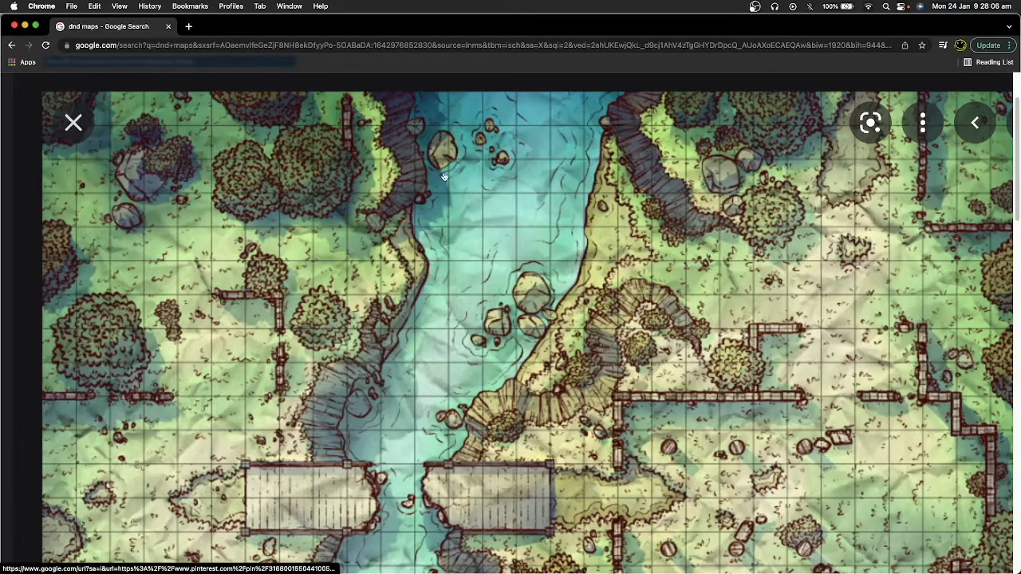
pyautogui.scroll(-4, 664, 287)
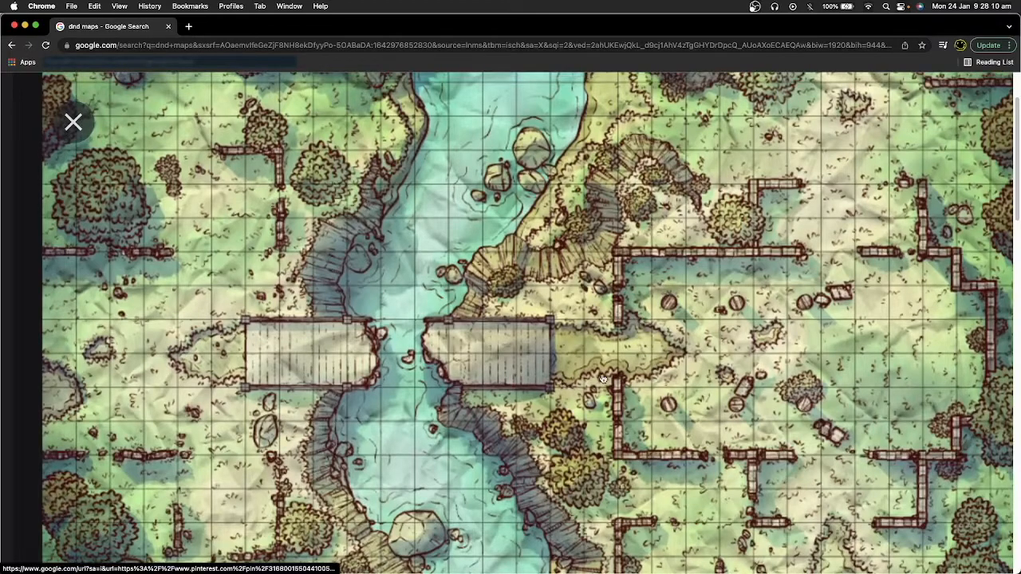
pyautogui.scroll(-5, 642, 311)
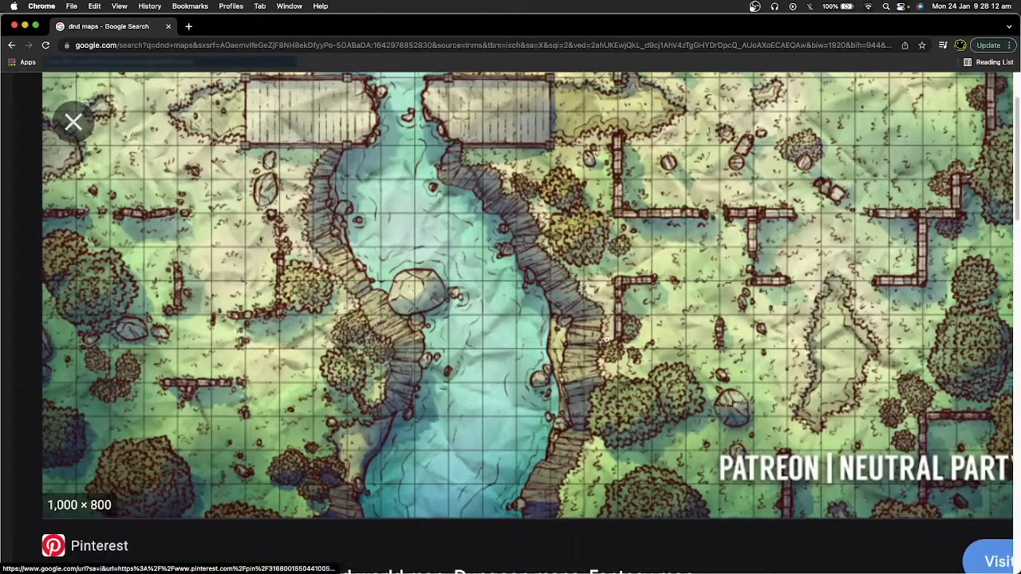
pyautogui.hscroll(3, 817, 502)
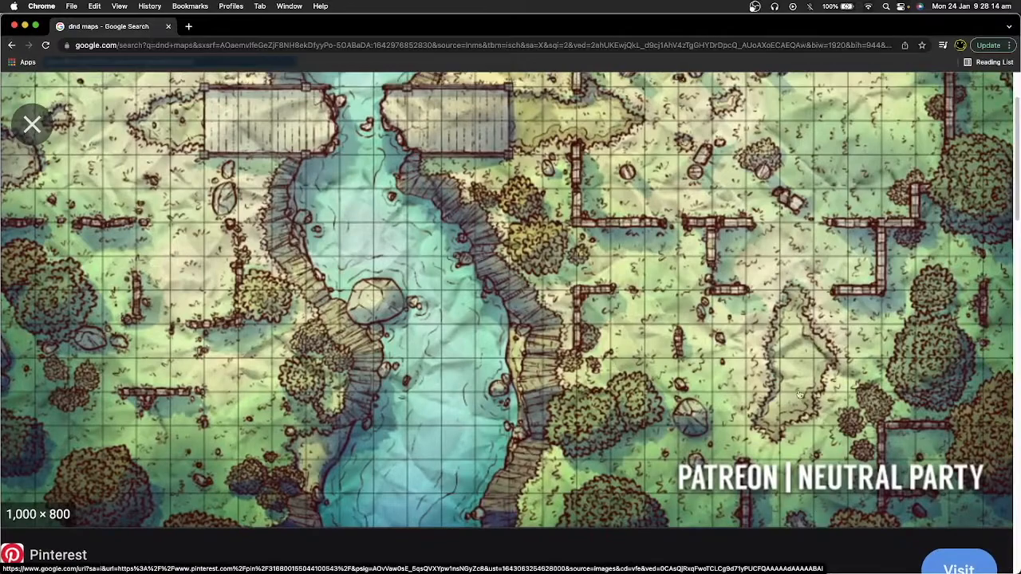
pyautogui.hscroll(-3, 678, 330)
pyautogui.scroll(1, 678, 330)
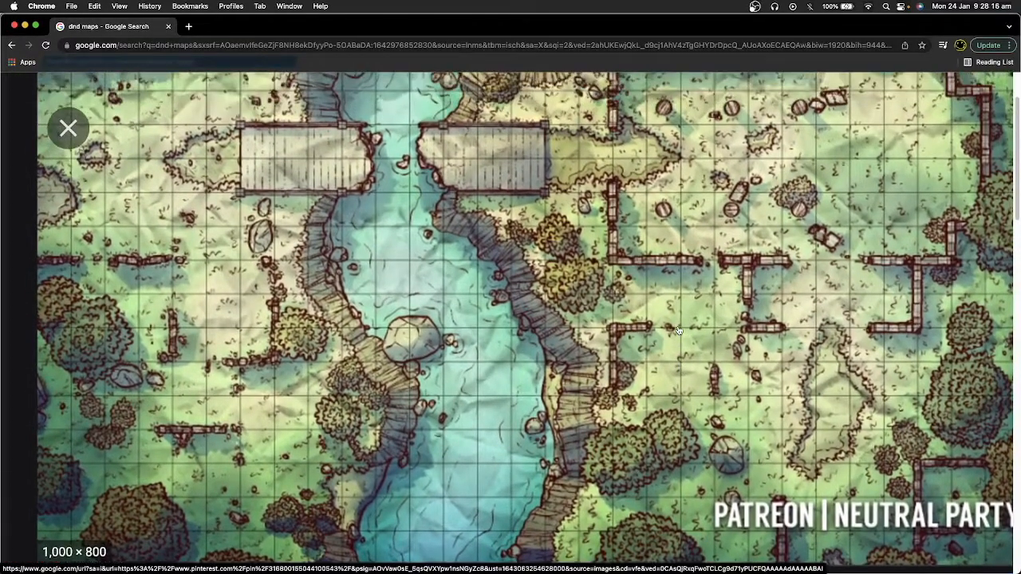
# Step: Return the river map preview to normal size and browse the surrounding "dnd maps" image results for more inspiration
pyautogui.scroll(-5, 606, 261)
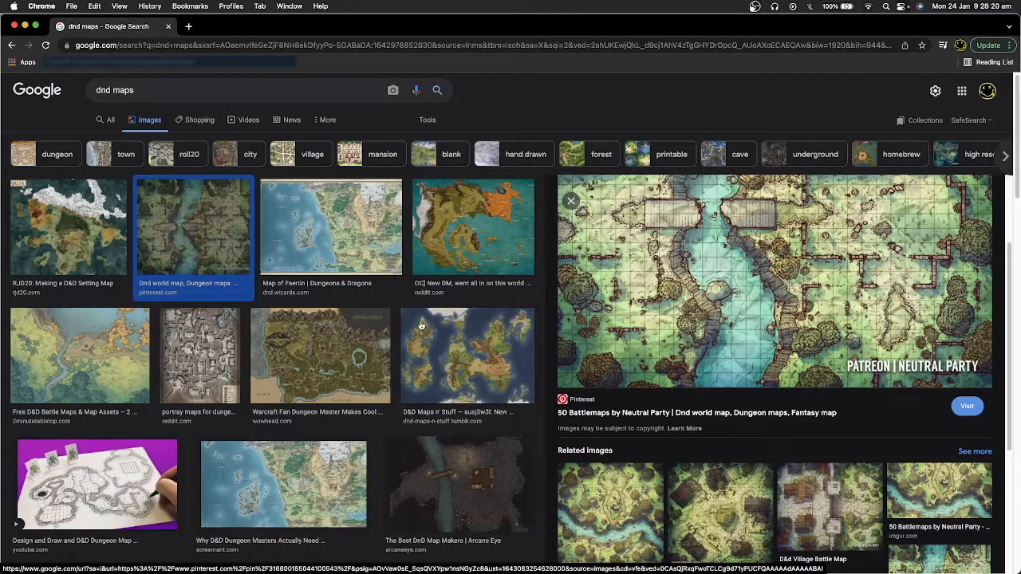
pyautogui.scroll(-5, 367, 357)
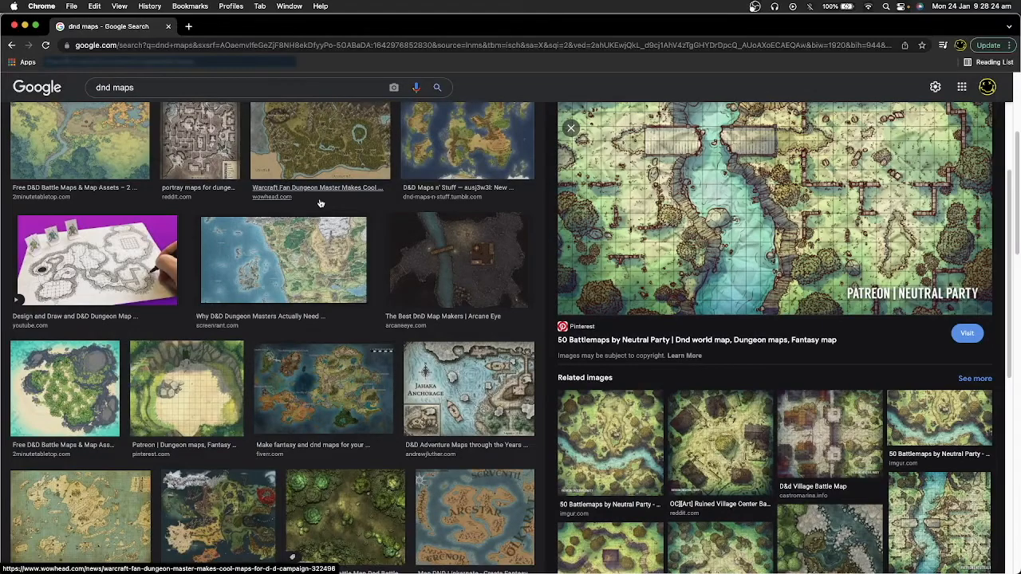
pyautogui.scroll(1, 331, 160)
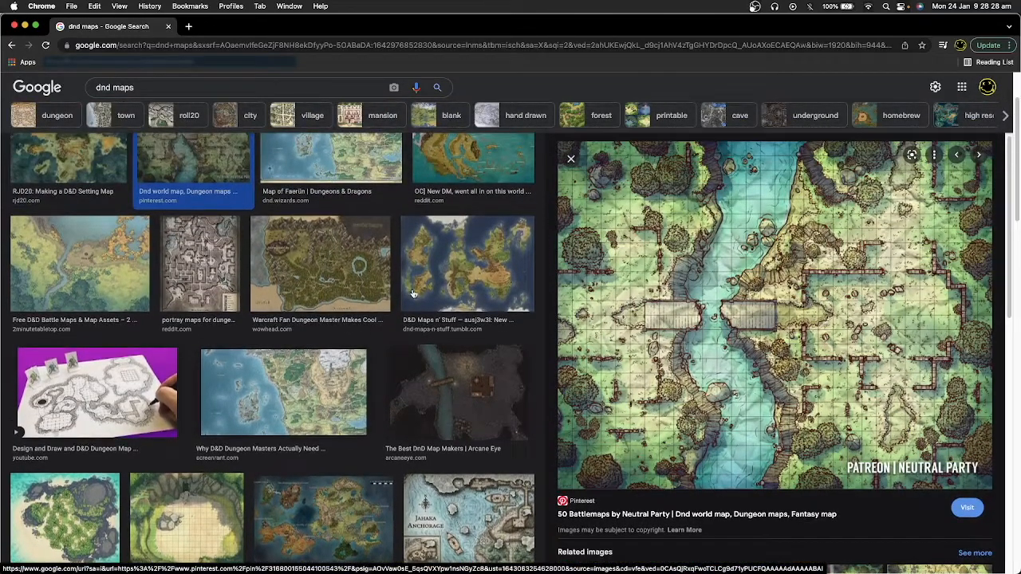
pyautogui.scroll(2, 413, 294)
pyautogui.scroll(-1, 451, 281)
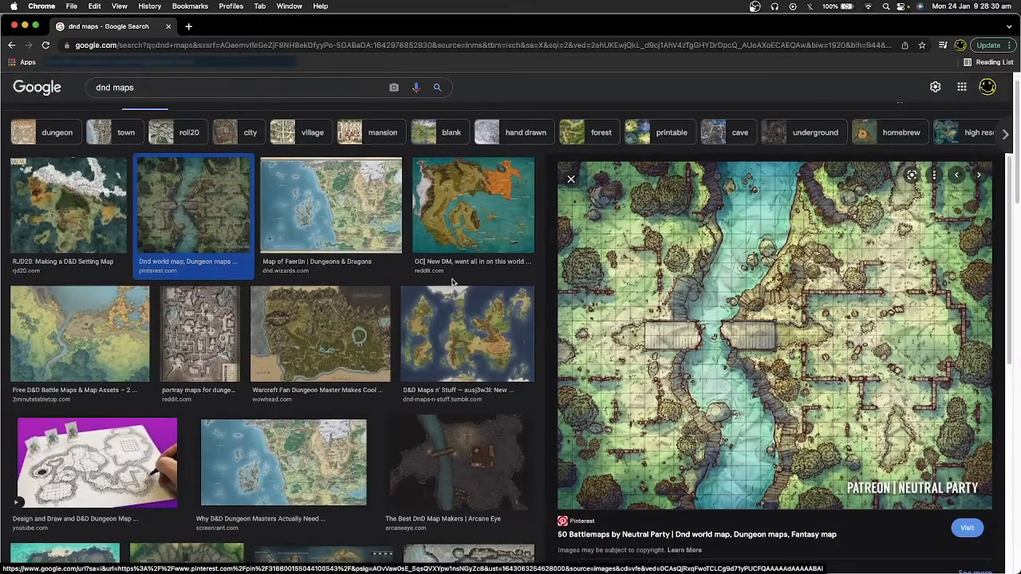